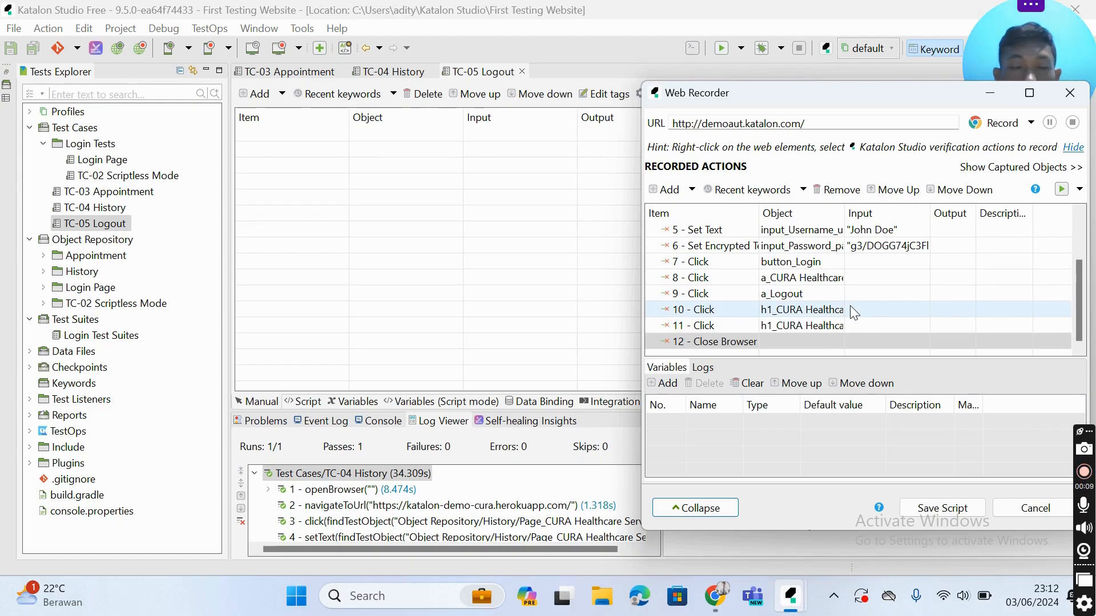
- Save the recorded script, storing its captured elements in a new object repository folder named Logout
{"action": "left_click", "coordinate": [936, 510]}
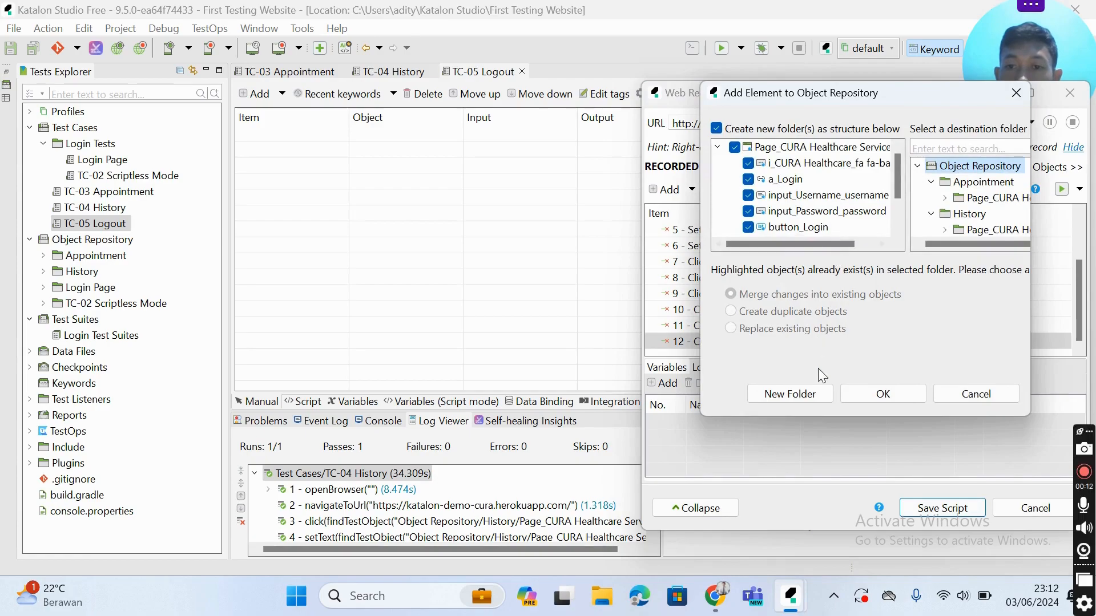
{"action": "left_click", "coordinate": [795, 393]}
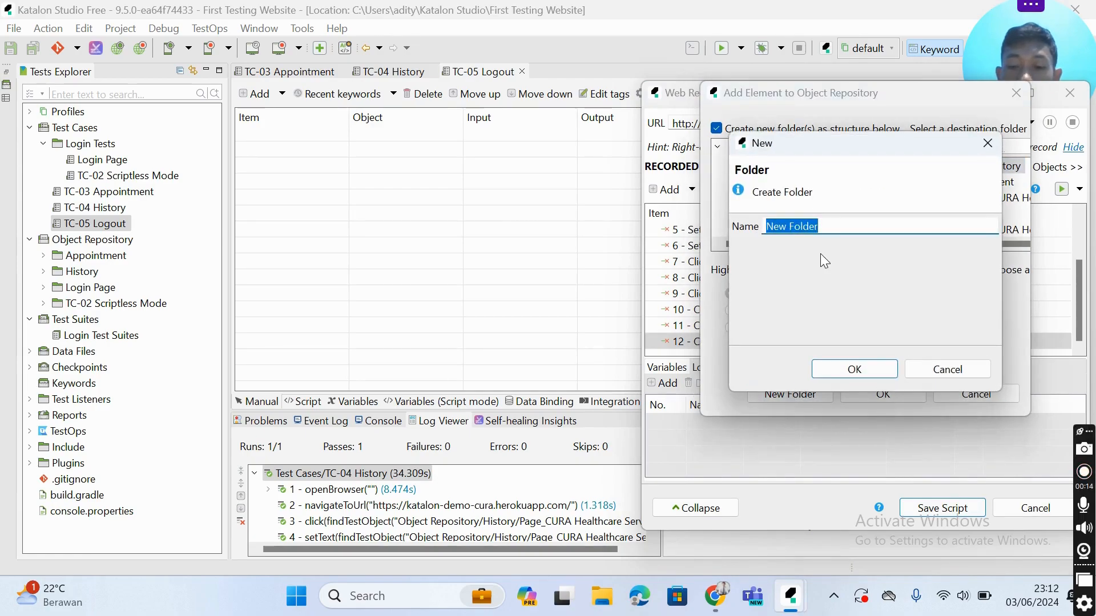
{"action": "type", "text": "Logout"}
{"action": "key", "text": "Return"}
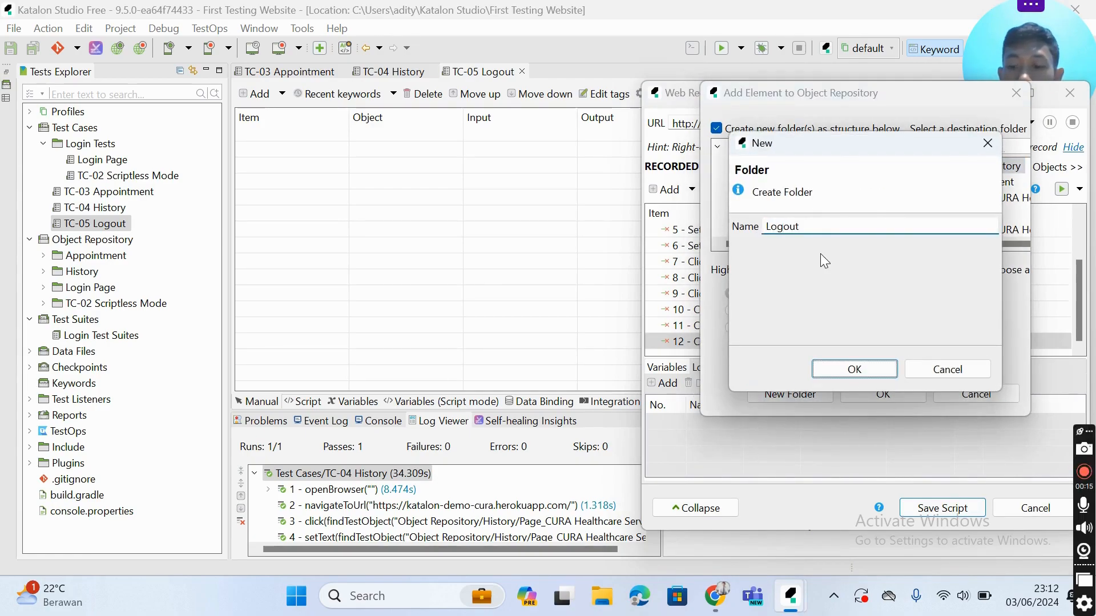
{"action": "mouse_move", "coordinate": [898, 176]}
{"action": "left_mouse_down"}
{"action": "mouse_move", "coordinate": [893, 211]}
{"action": "mouse_move", "coordinate": [890, 157]}
{"action": "left_mouse_up"}
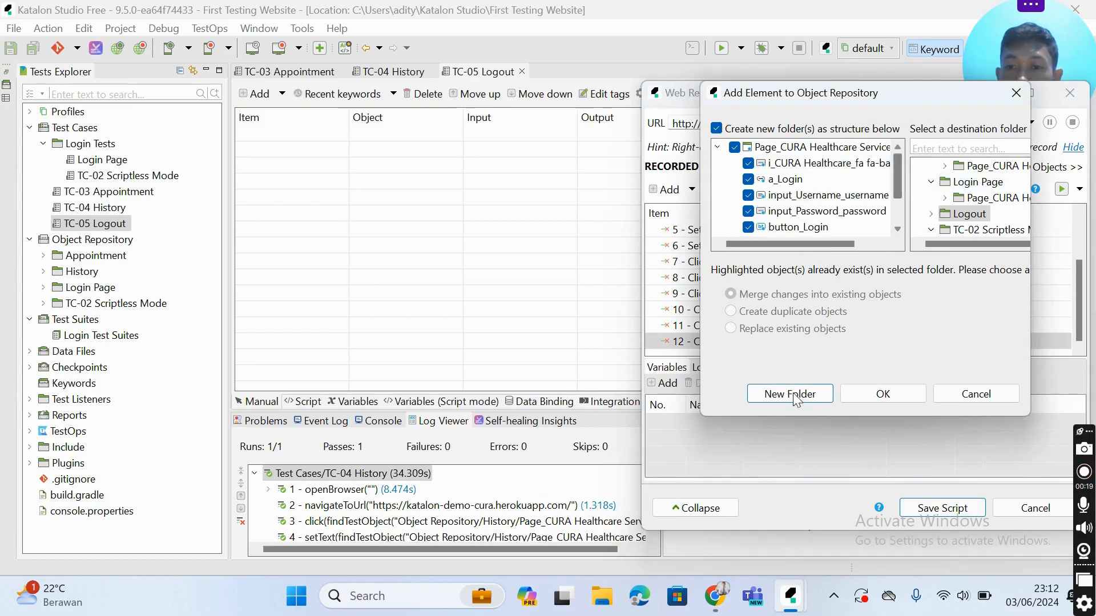
{"action": "left_click", "coordinate": [885, 396]}
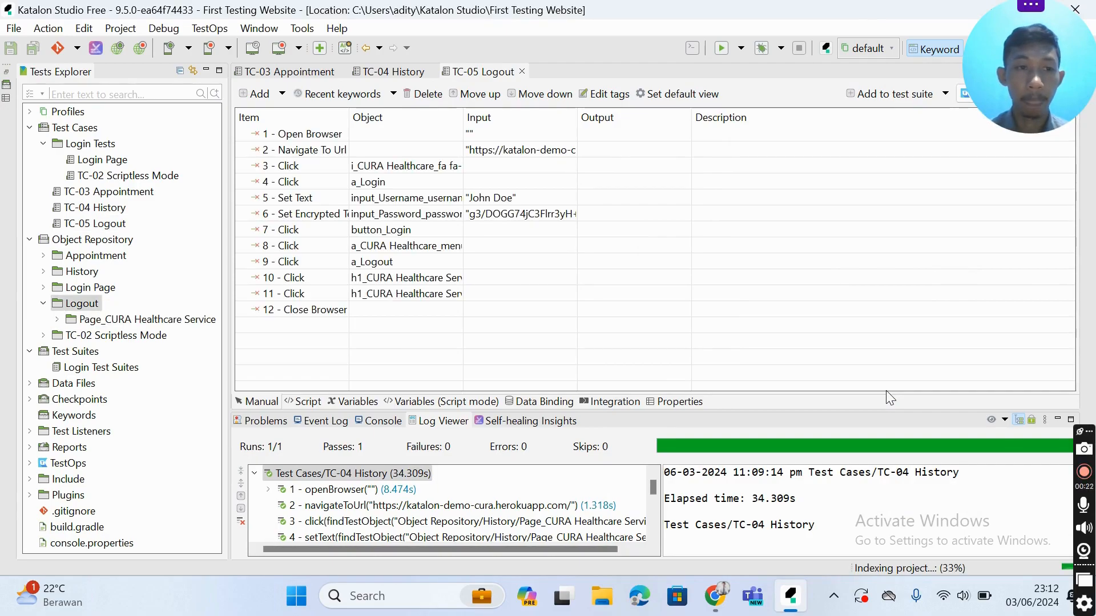
- Expand the captured page objects in the Logout folder and run the TC-05 Logout test case
{"action": "left_click", "coordinate": [57, 321]}
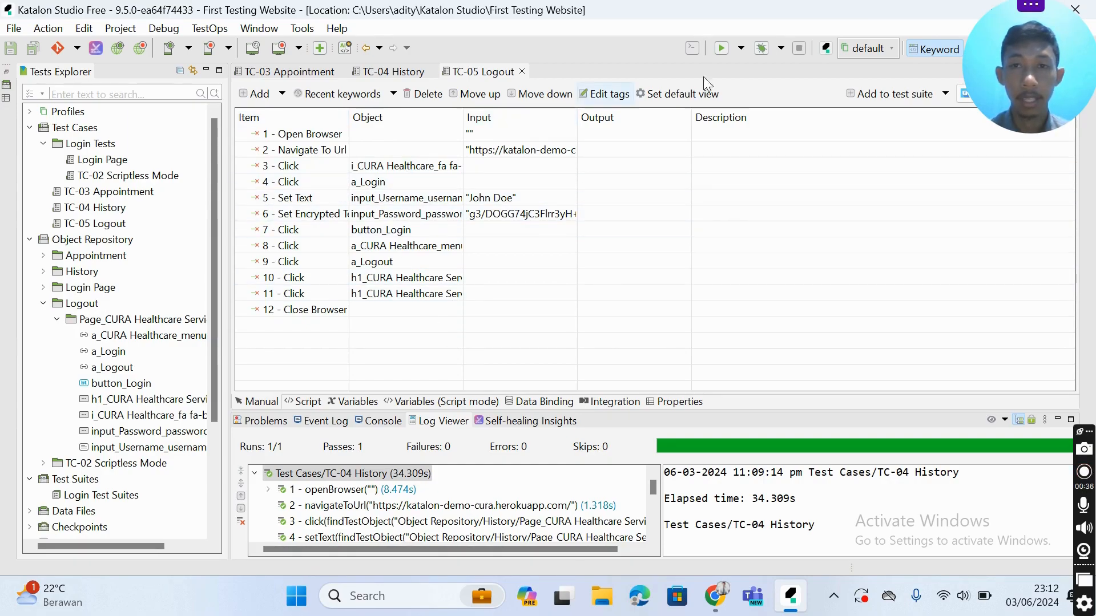
{"action": "left_click", "coordinate": [722, 49]}
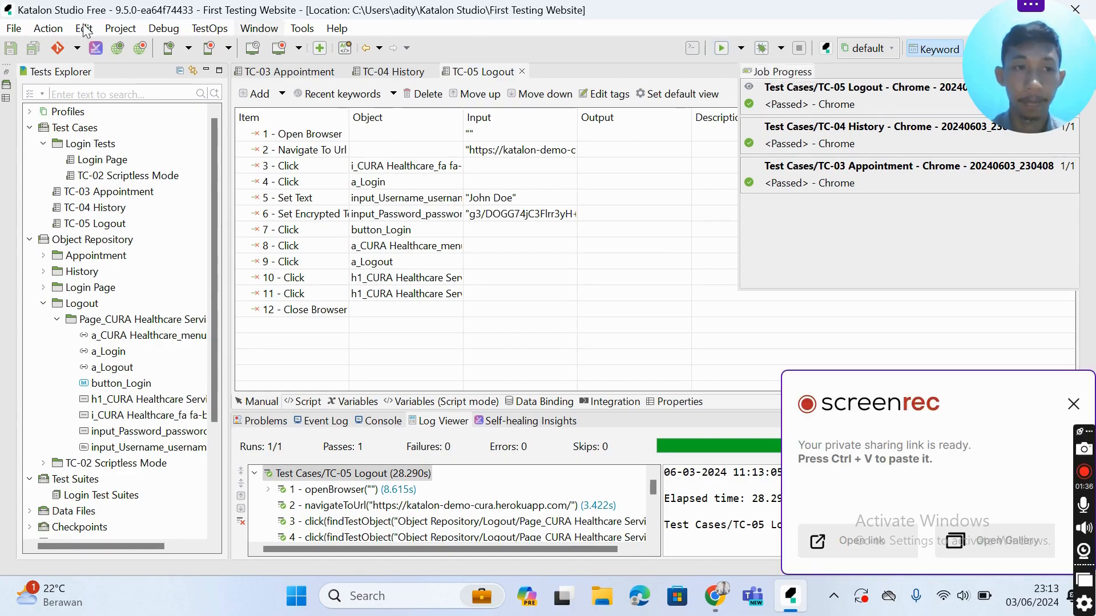
{"action": "left_click", "coordinate": [1072, 404]}
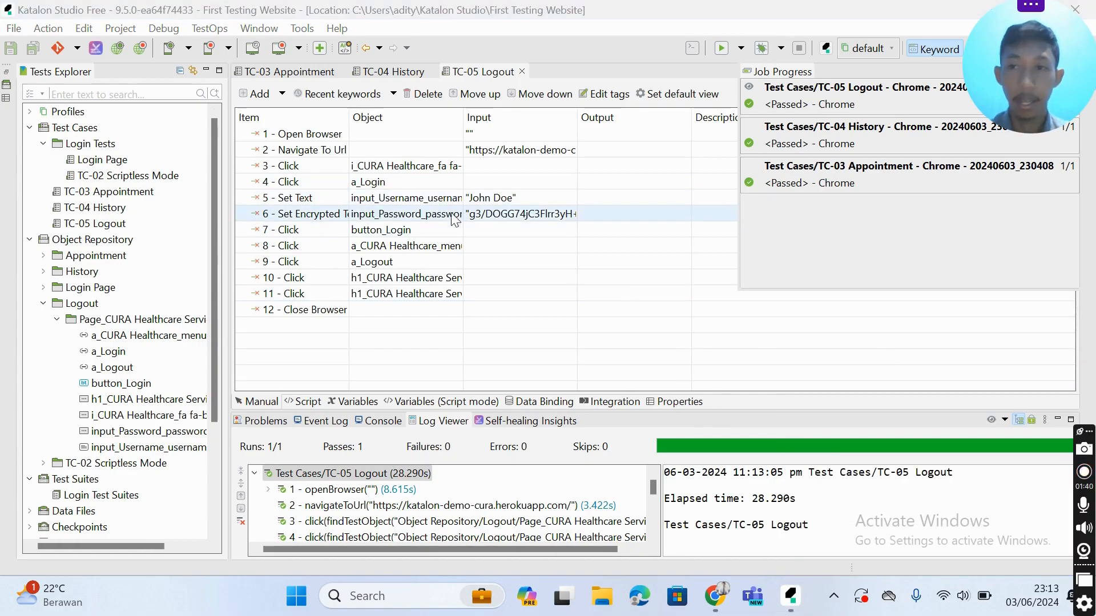
- Collapse the Login Tests and Object Repository branches and create a test suite named Login
{"action": "left_click", "coordinate": [30, 128]}
{"action": "left_click", "coordinate": [30, 128]}
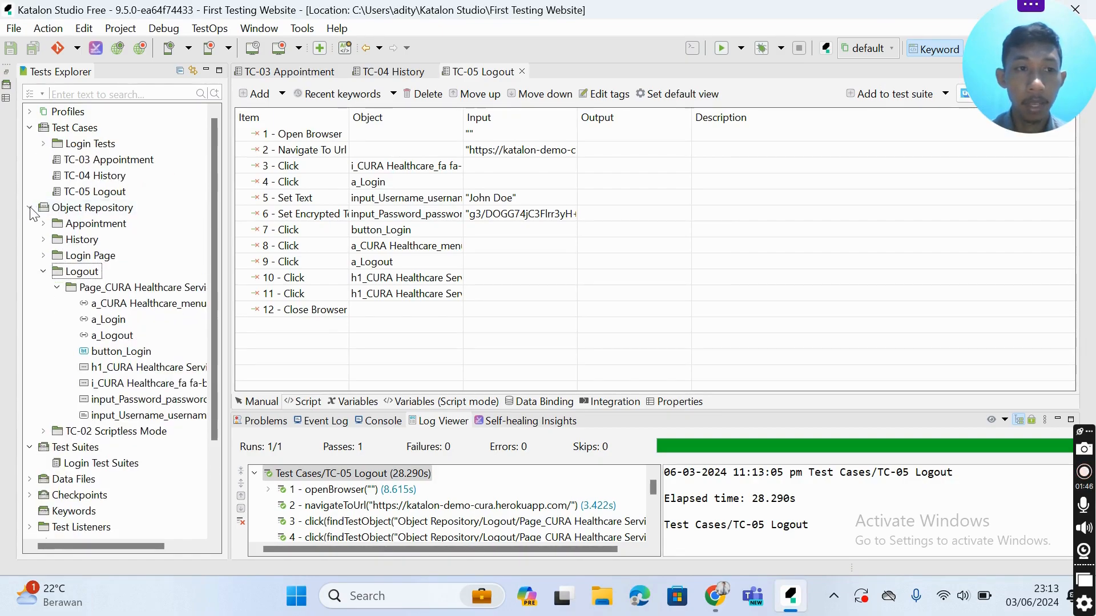
{"action": "left_click", "coordinate": [29, 207]}
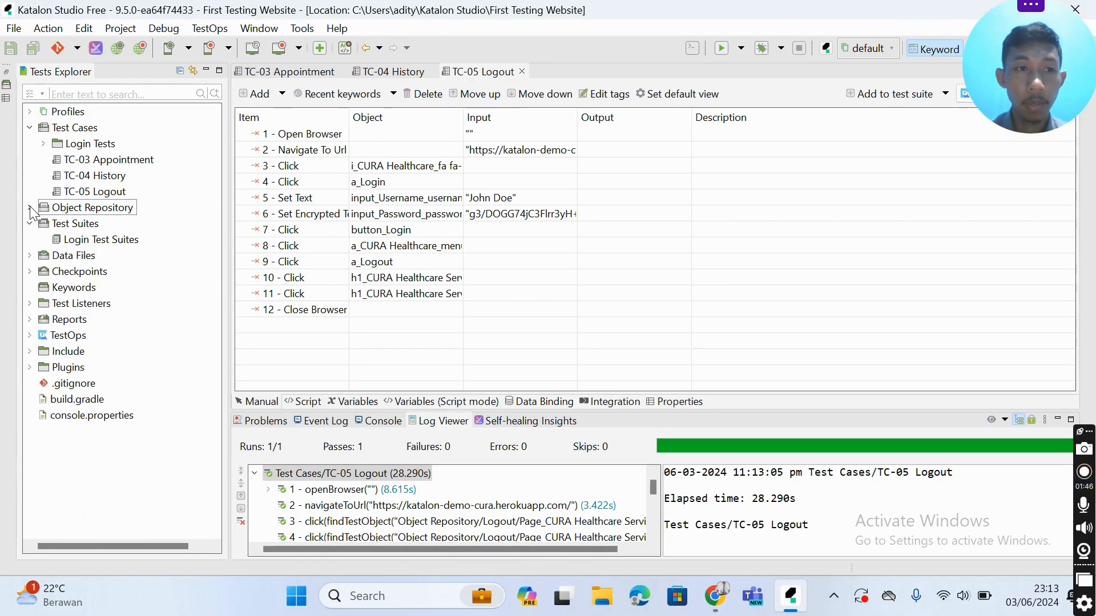
{"action": "left_click", "coordinate": [68, 224]}
{"action": "right_click", "coordinate": [67, 226]}
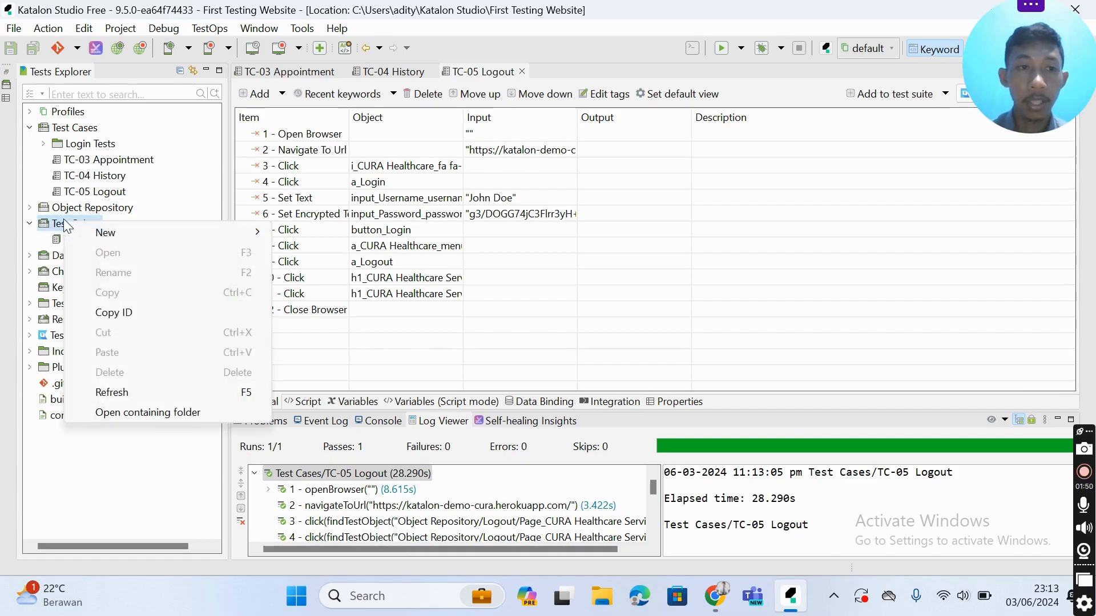
{"action": "mouse_move", "coordinate": [66, 227]}
{"action": "key", "text": "Down"}
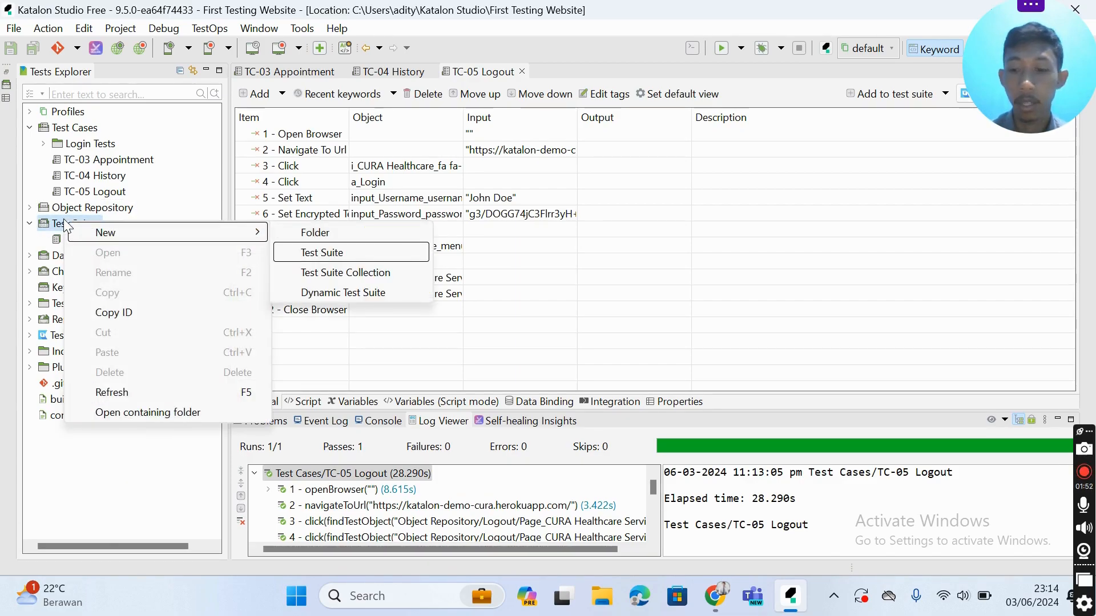
{"action": "key", "text": "Return"}
{"action": "type", "text": "Login"}
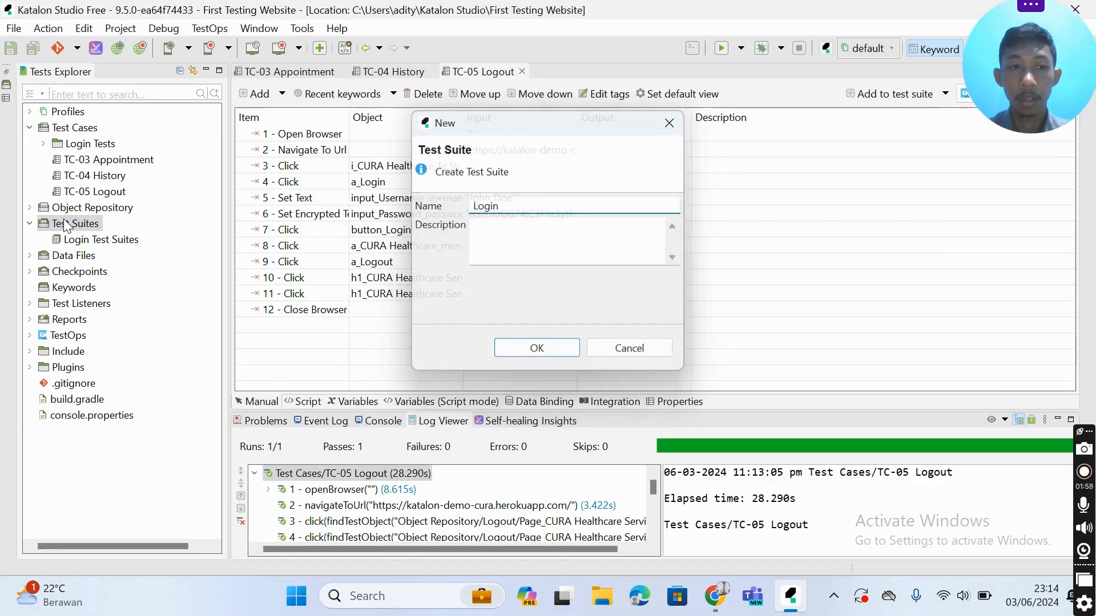
{"action": "key", "text": "Return"}
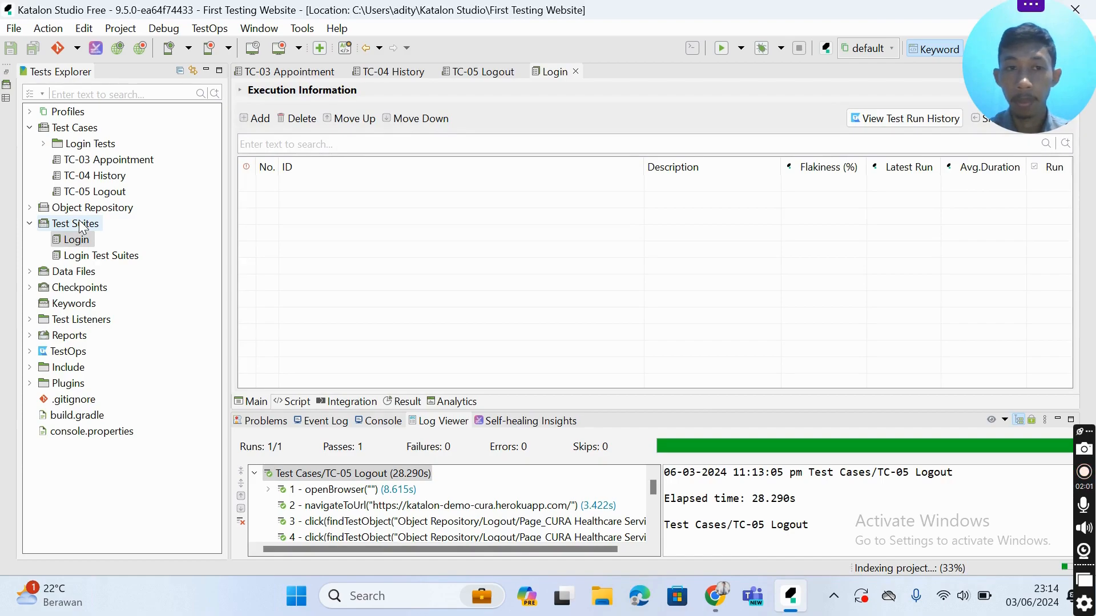
- Create a test suite named Appointment under Test Suites
{"action": "right_click", "coordinate": [80, 221]}
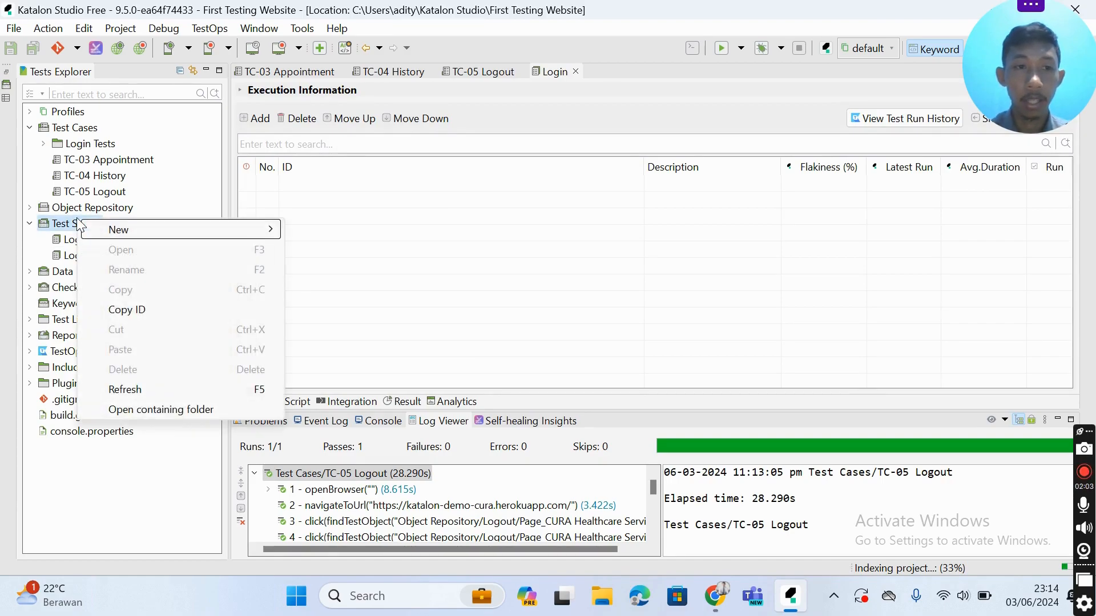
{"action": "mouse_move", "coordinate": [83, 224]}
{"action": "key", "text": "Down"}
{"action": "key", "text": "Return"}
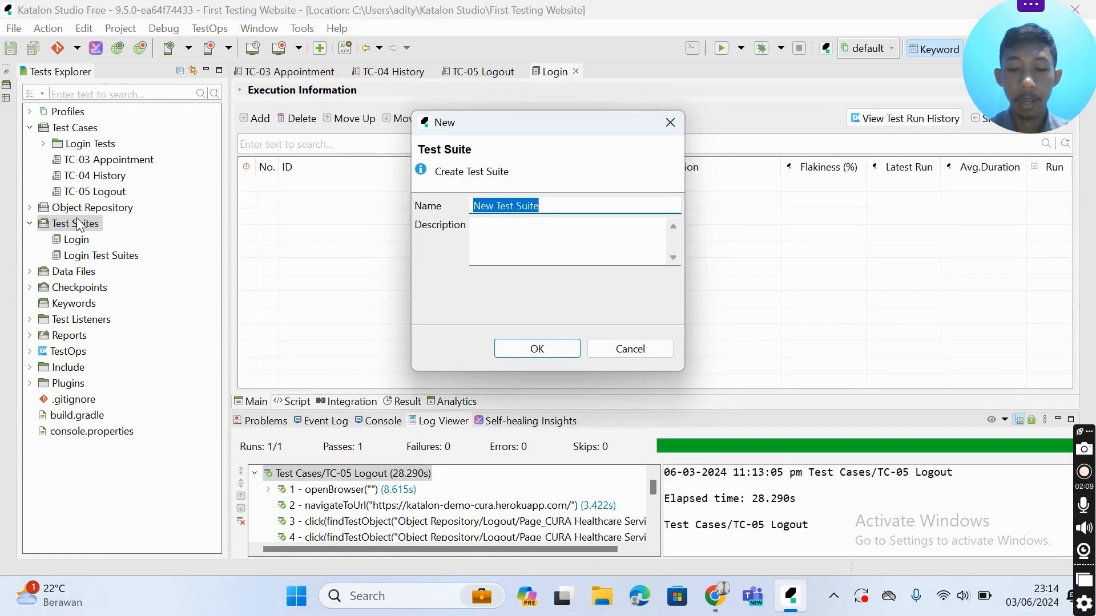
{"action": "type", "text": "Appointment"}
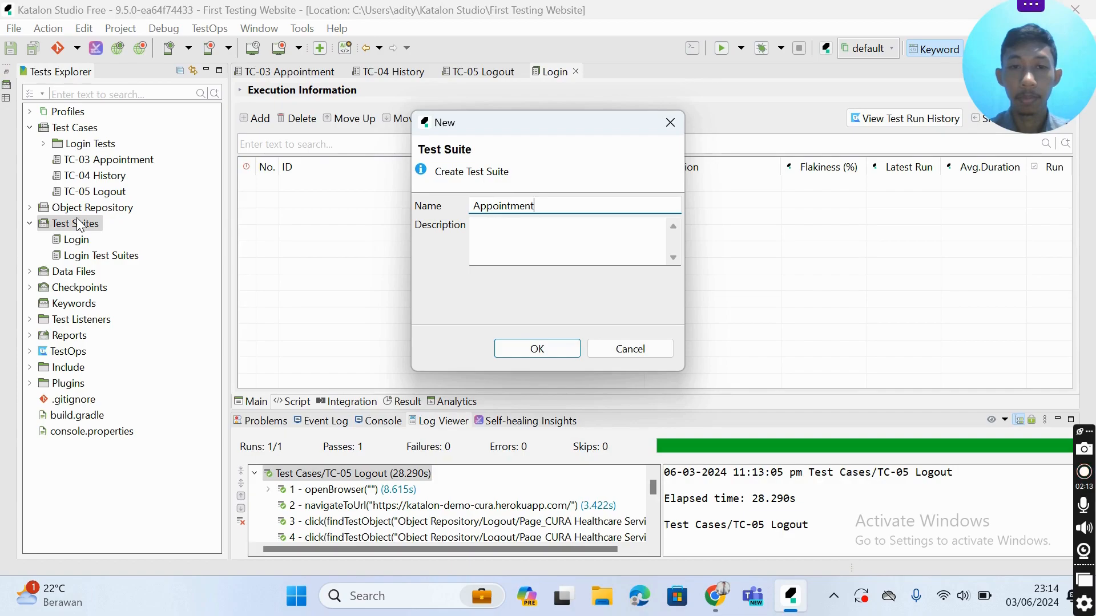
{"action": "key", "text": "Return"}
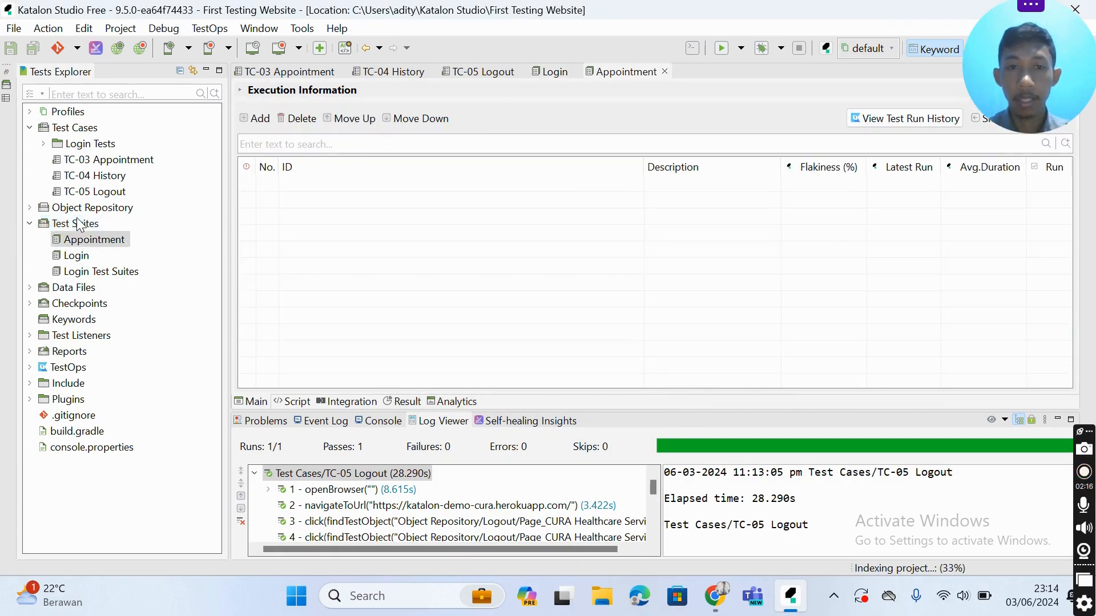
- Create a test suite named Logout under Test Suites
{"action": "left_click", "coordinate": [86, 226]}
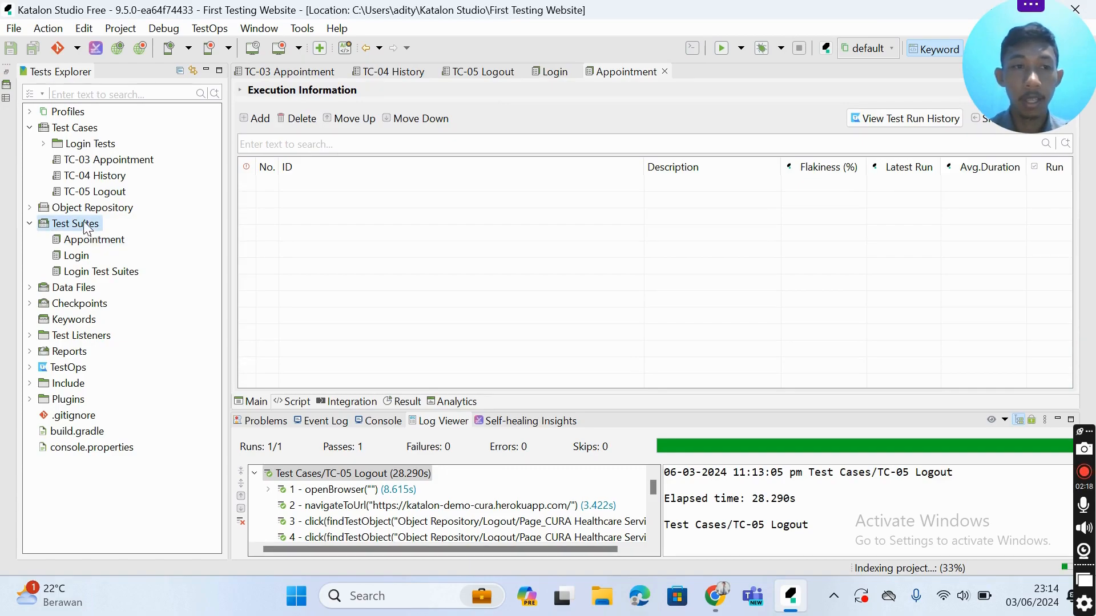
{"action": "right_click", "coordinate": [86, 227]}
{"action": "mouse_move", "coordinate": [87, 227]}
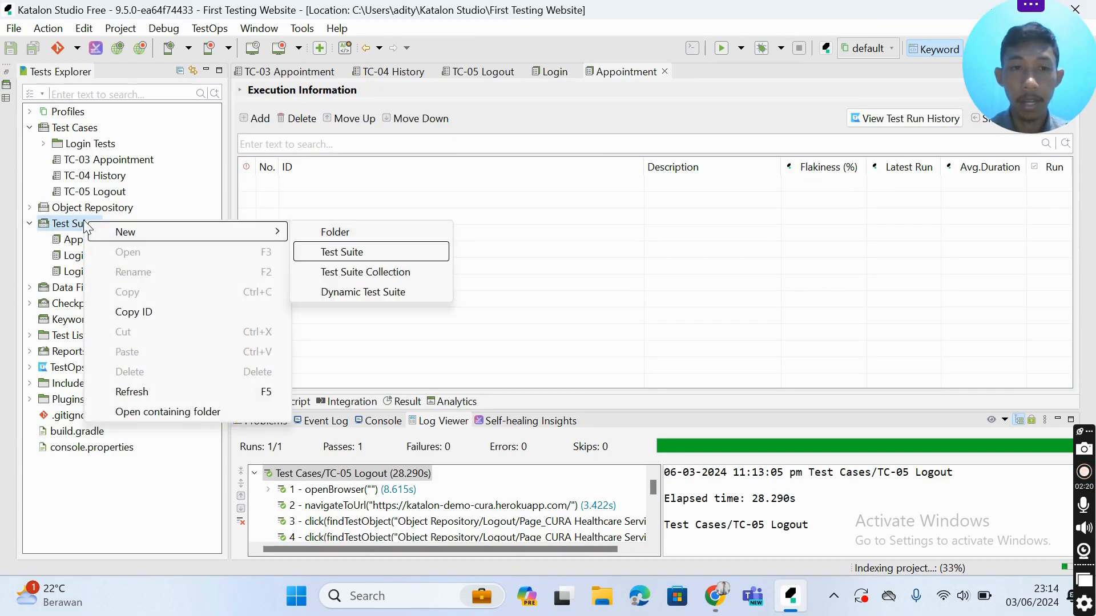
{"action": "key", "text": "Return"}
{"action": "type", "text": "Logout"}
{"action": "key", "text": "Return"}
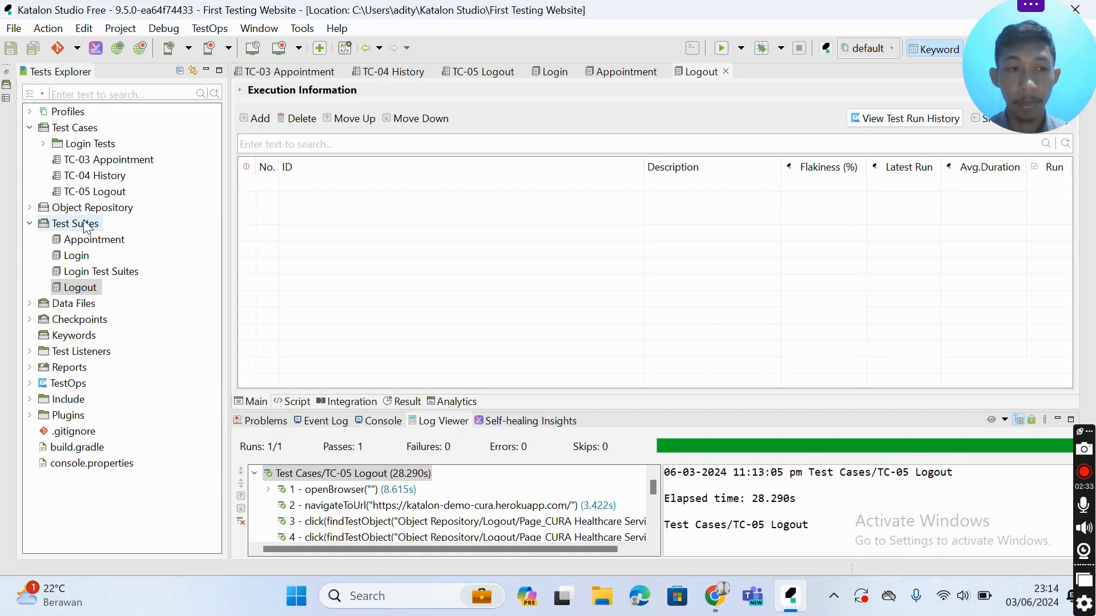
- Add the Login Page and TC-02 Scriptless Mode test cases to the Login test suite
{"action": "left_click", "coordinate": [83, 260]}
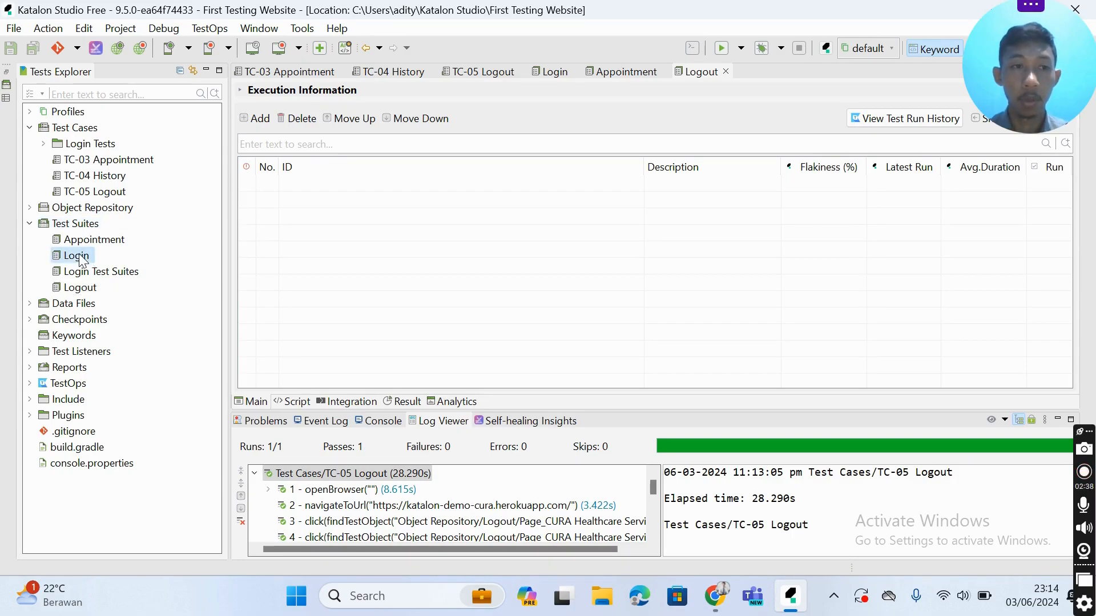
{"action": "double_click", "coordinate": [82, 261]}
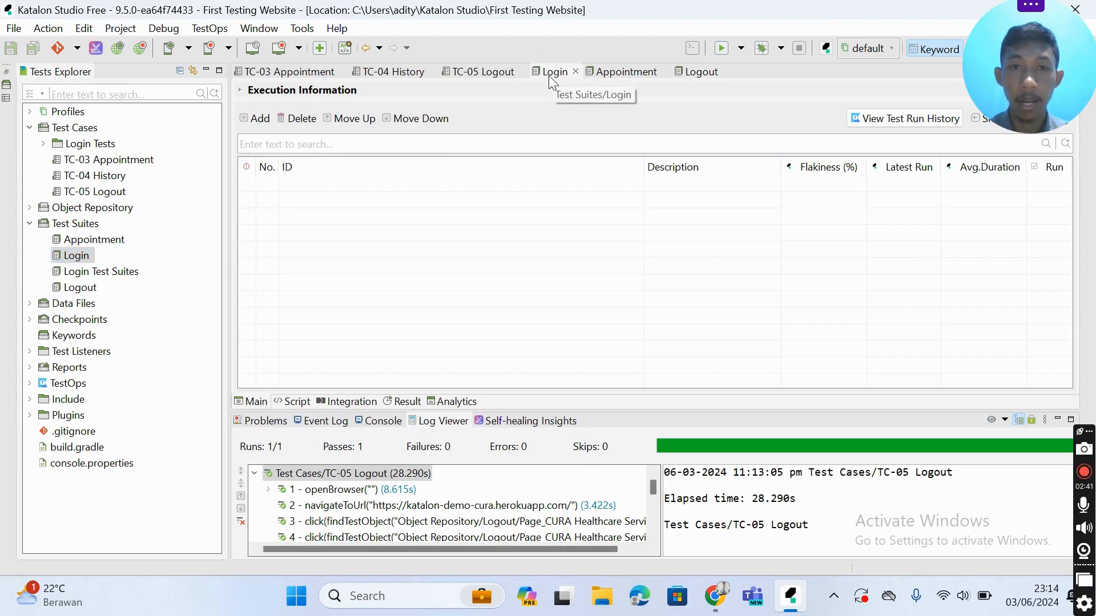
{"action": "left_click", "coordinate": [251, 121]}
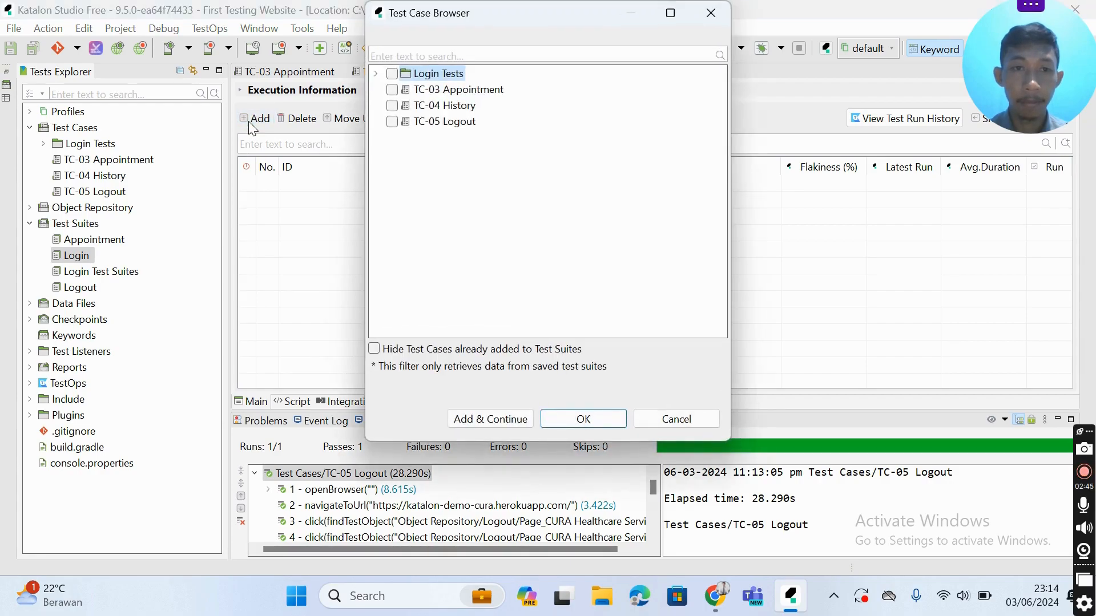
{"action": "left_click", "coordinate": [376, 74]}
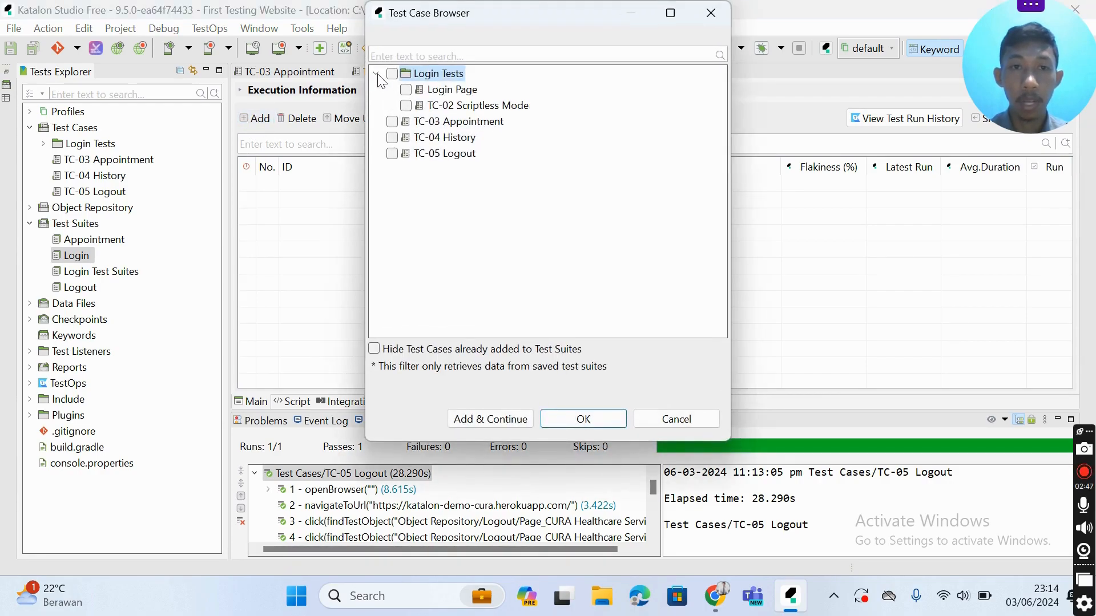
{"action": "left_click", "coordinate": [406, 90]}
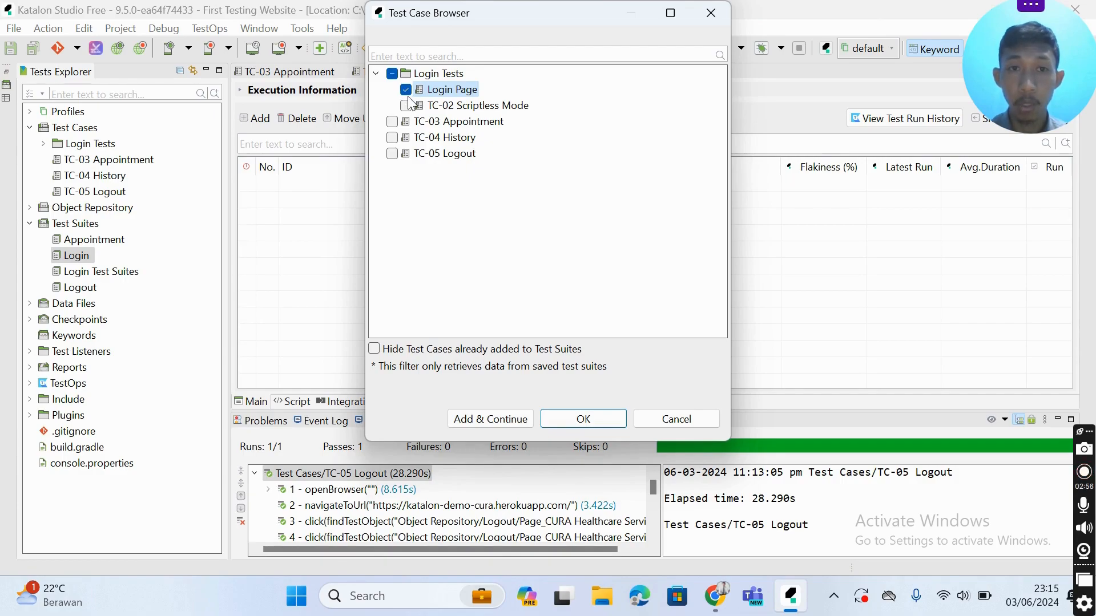
{"action": "left_click", "coordinate": [406, 106]}
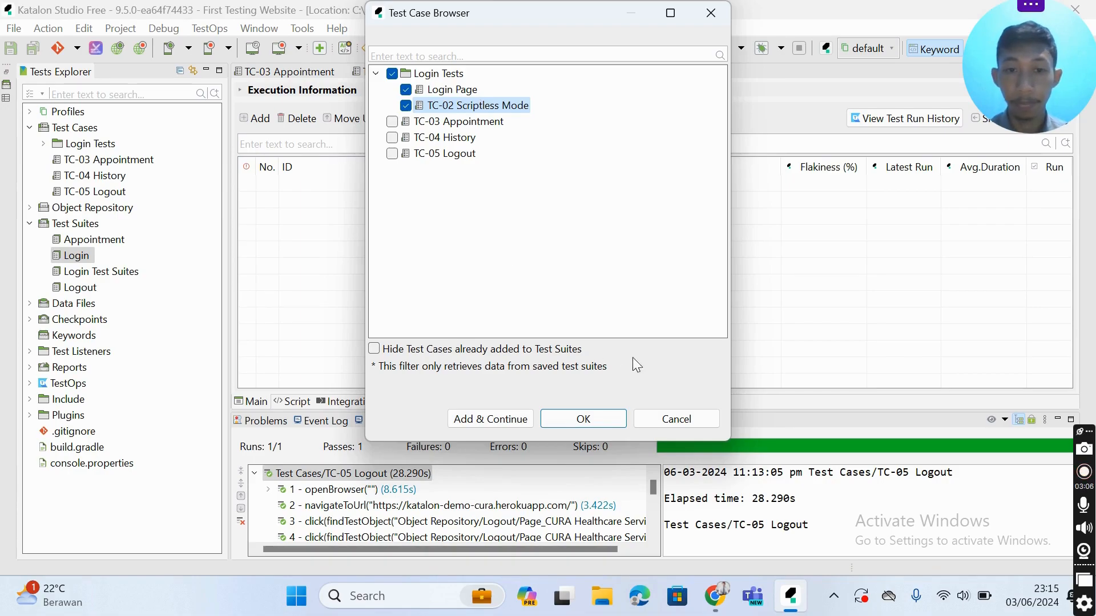
{"action": "left_click", "coordinate": [586, 418]}
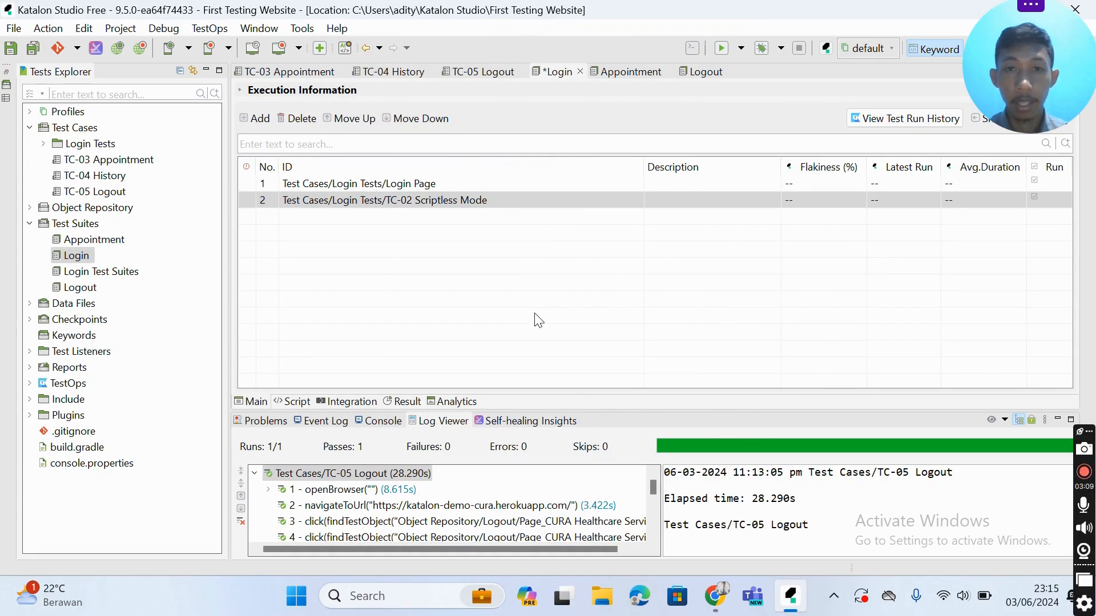
- Save the Login test suite and run it
{"action": "key", "text": "ctrl+s"}
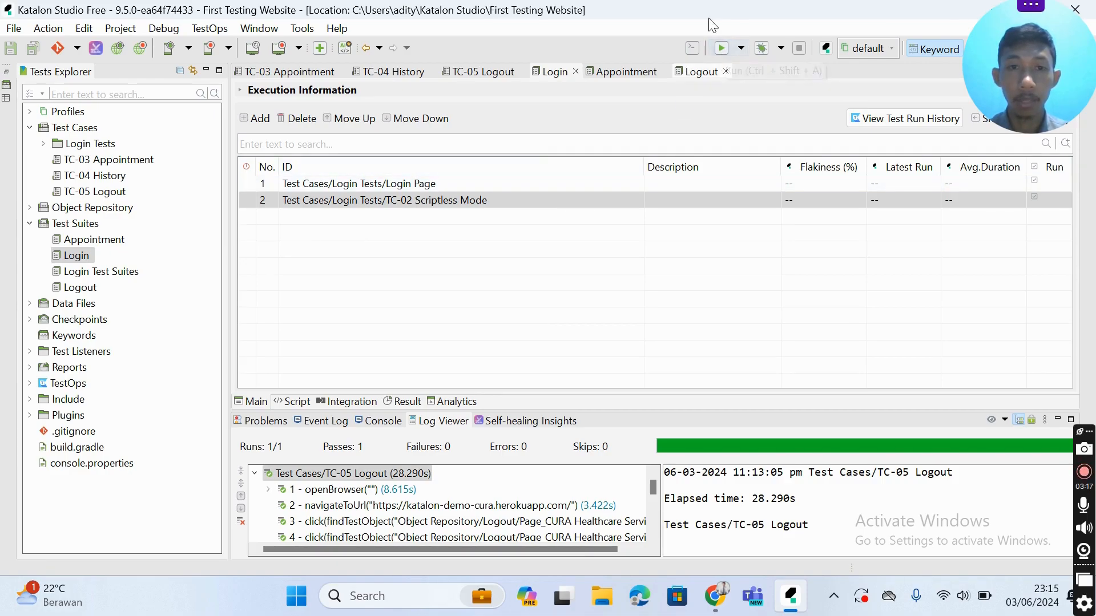
{"action": "left_click", "coordinate": [721, 49]}
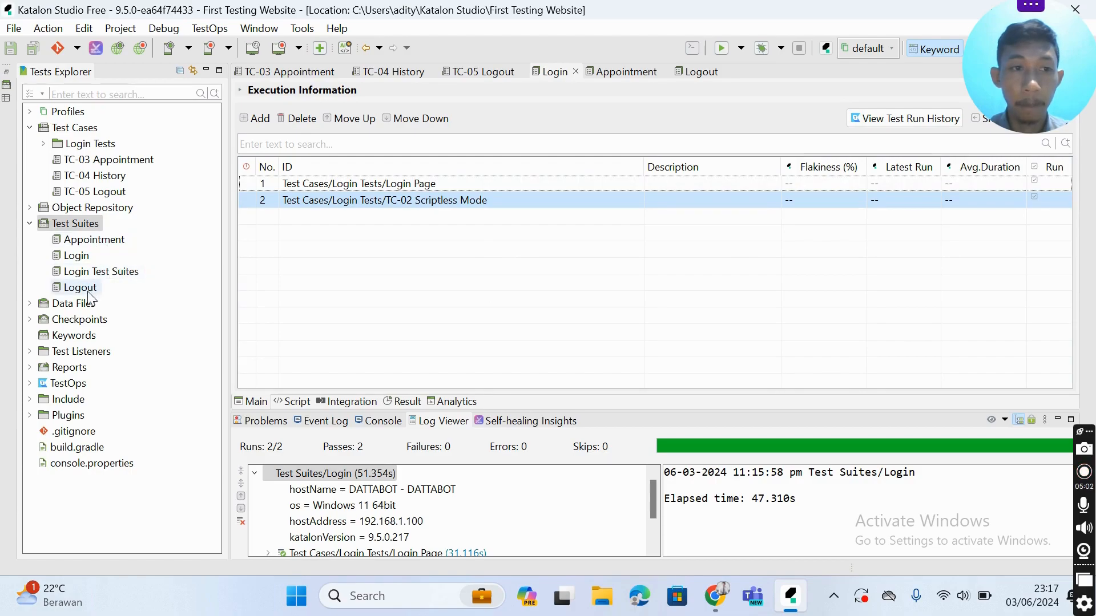
- Add the TC-03 Appointment and TC-04 History test cases to the Appointment test suite
{"action": "left_click", "coordinate": [93, 244]}
{"action": "double_click", "coordinate": [93, 244]}
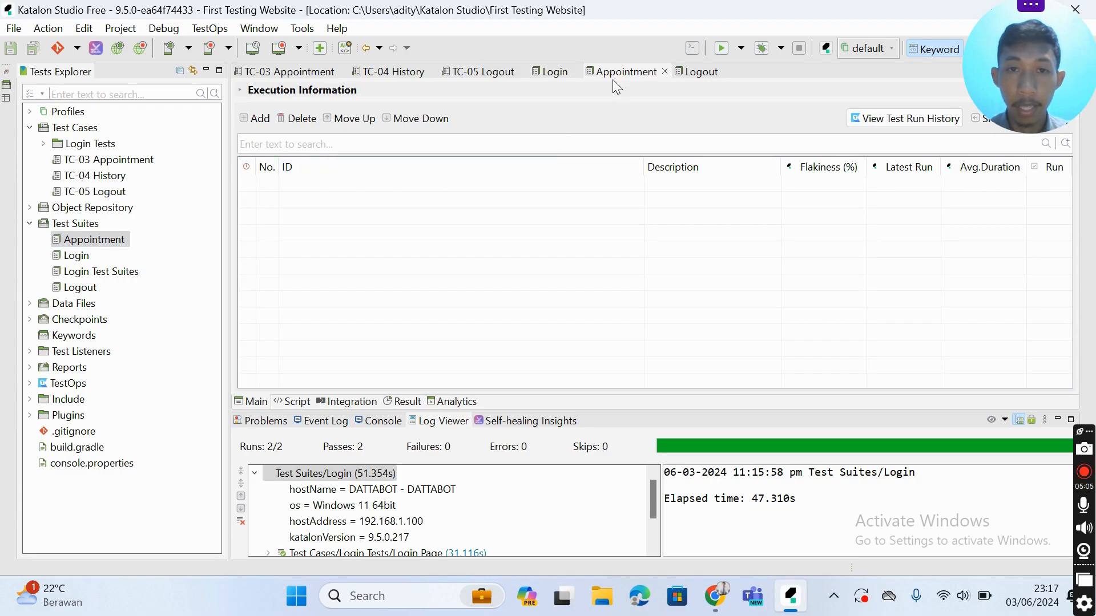
{"action": "left_click", "coordinate": [251, 119]}
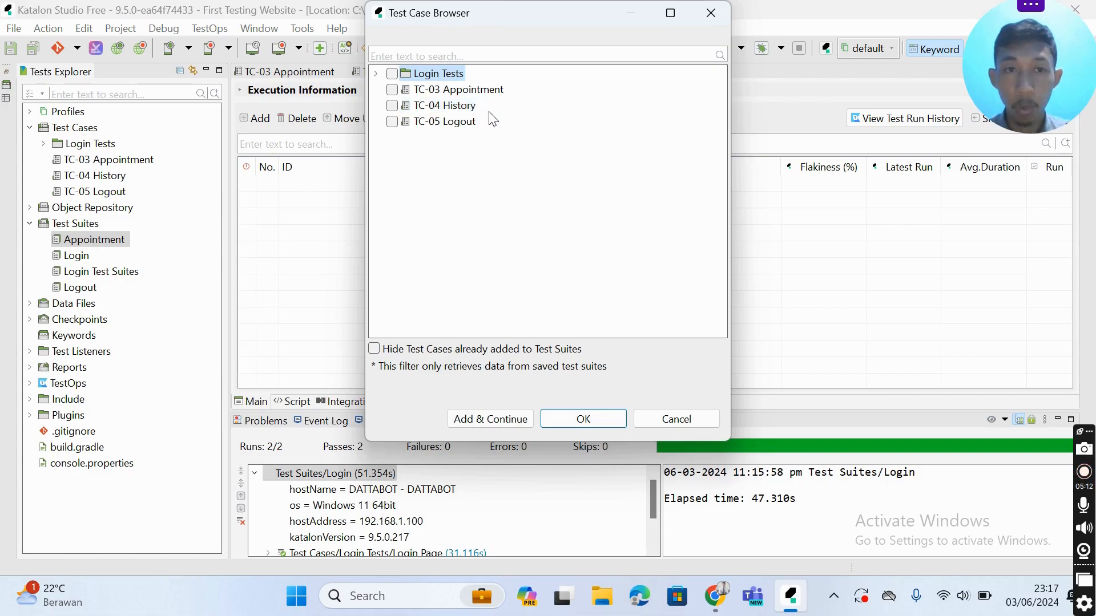
{"action": "left_click", "coordinate": [393, 90]}
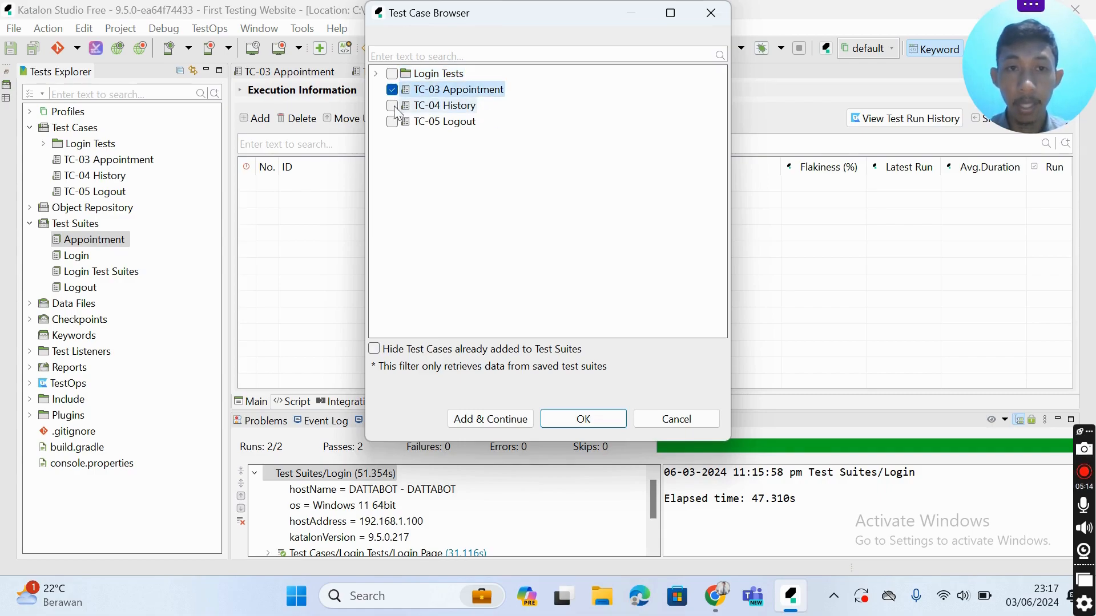
{"action": "left_click", "coordinate": [393, 106]}
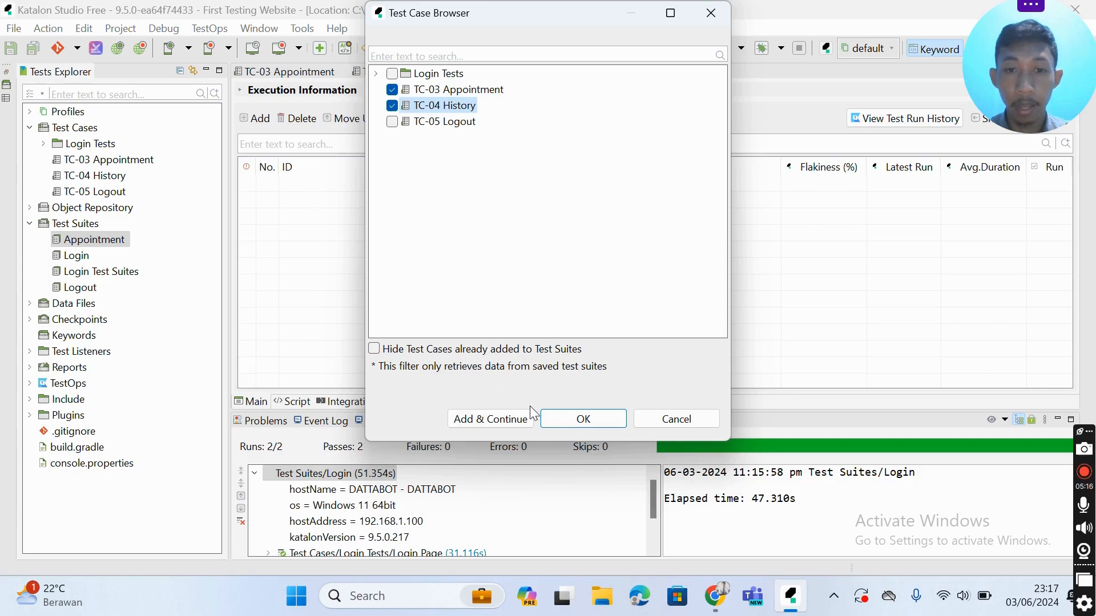
{"action": "left_click", "coordinate": [573, 422]}
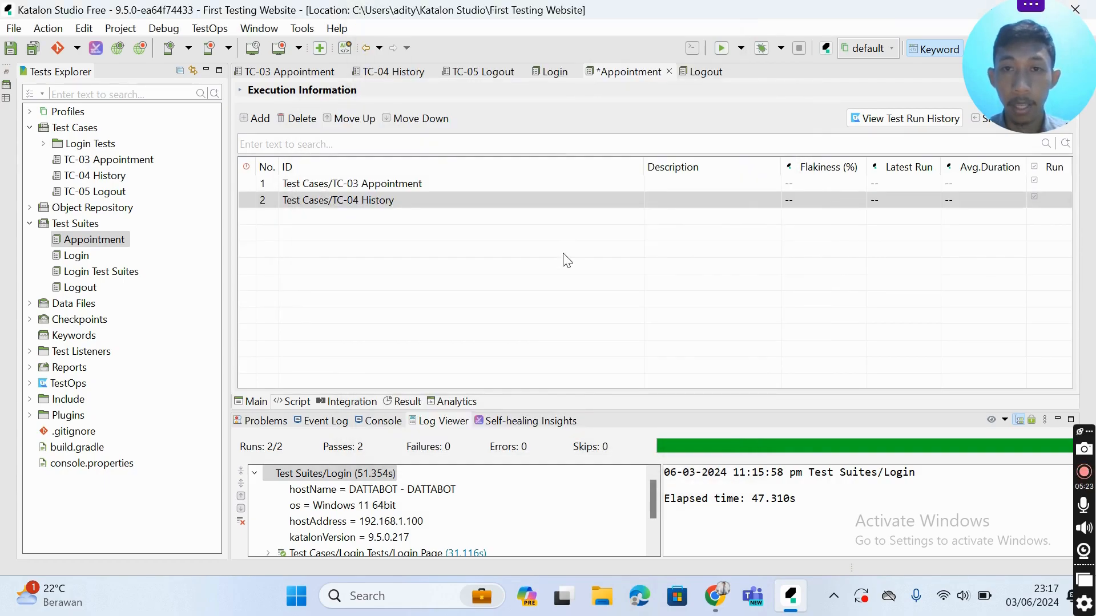
- Save the Appointment test suite
{"action": "key", "text": "ctrl+s"}
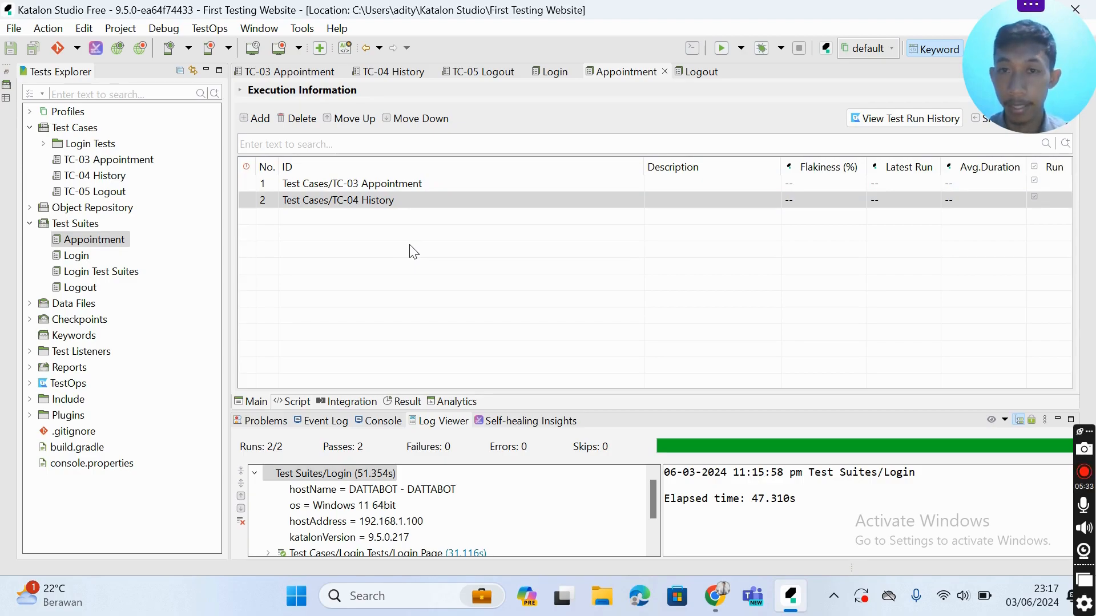
- Add the TC-05 Logout test case to the Logout test suite and save the suite
{"action": "left_click", "coordinate": [82, 288]}
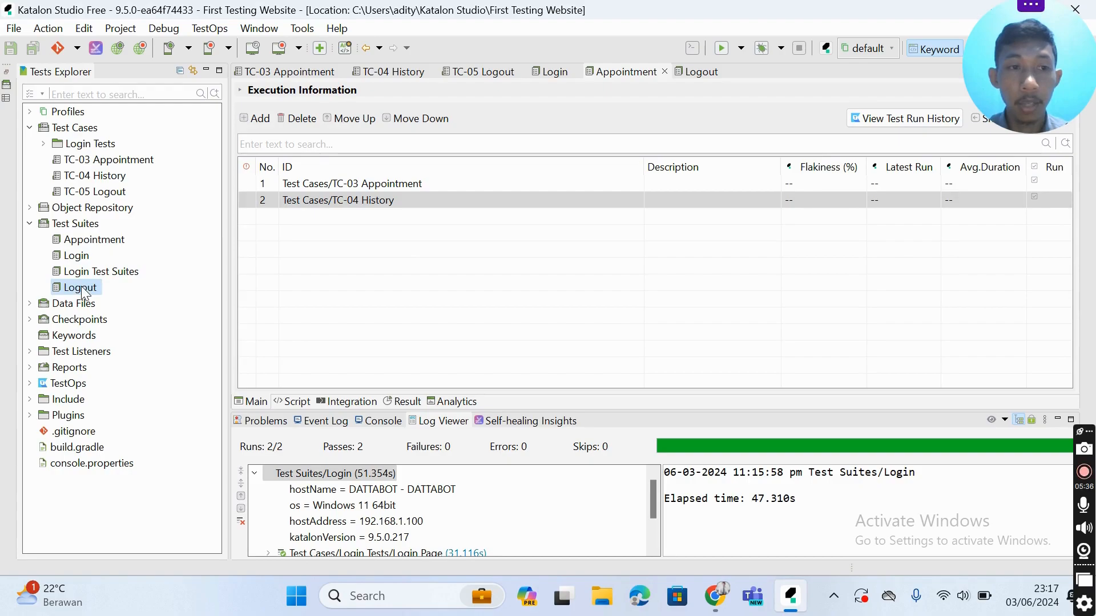
{"action": "double_click", "coordinate": [81, 286]}
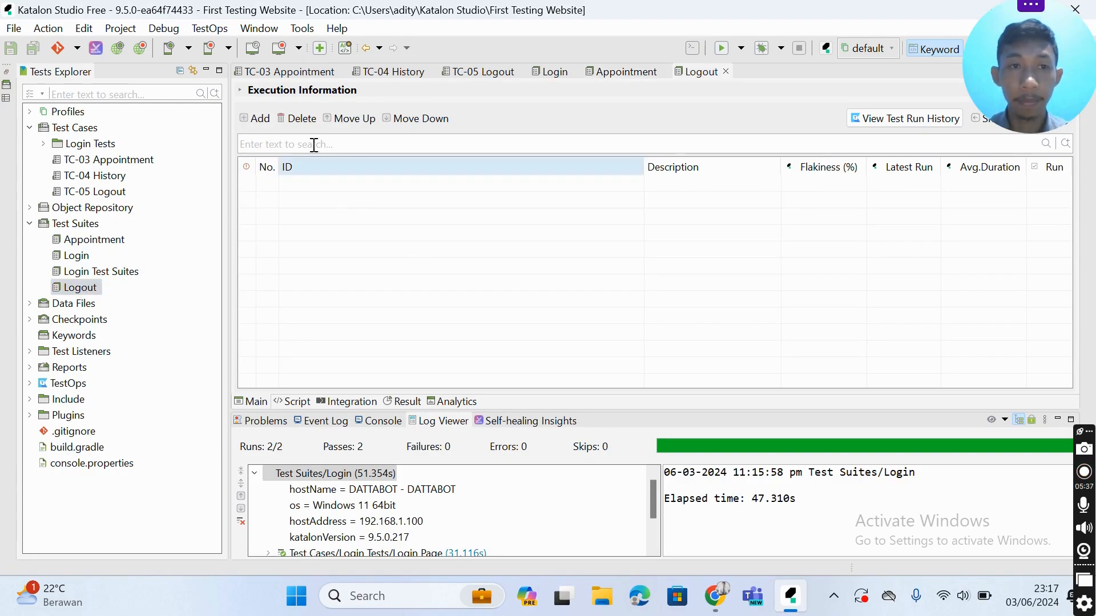
{"action": "left_click", "coordinate": [252, 118]}
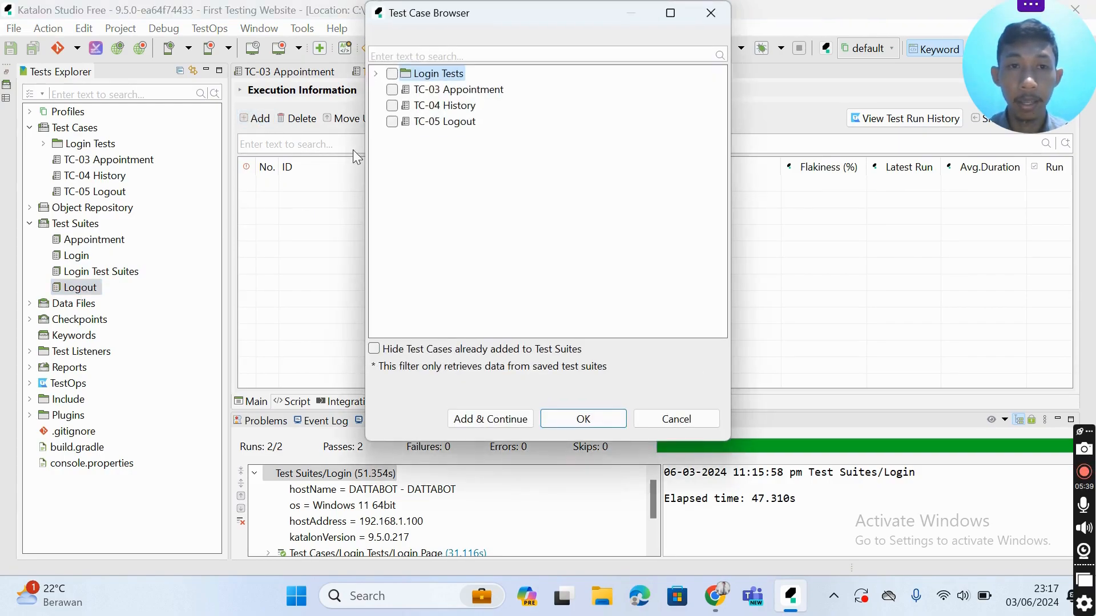
{"action": "left_click", "coordinate": [392, 122]}
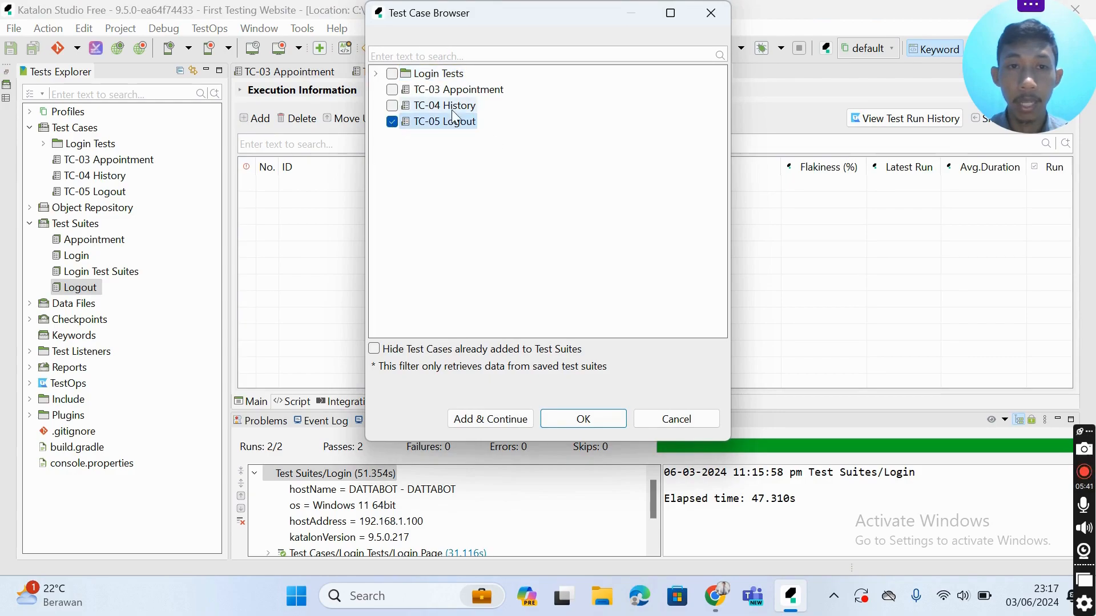
{"action": "left_click", "coordinate": [592, 419]}
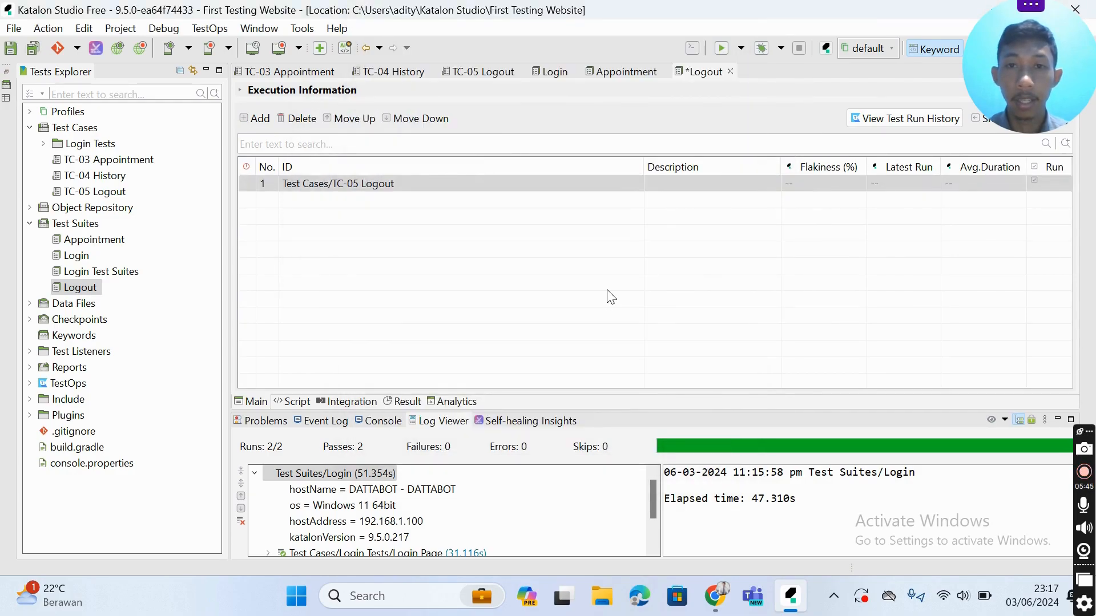
{"action": "key", "text": "ctrl+s"}
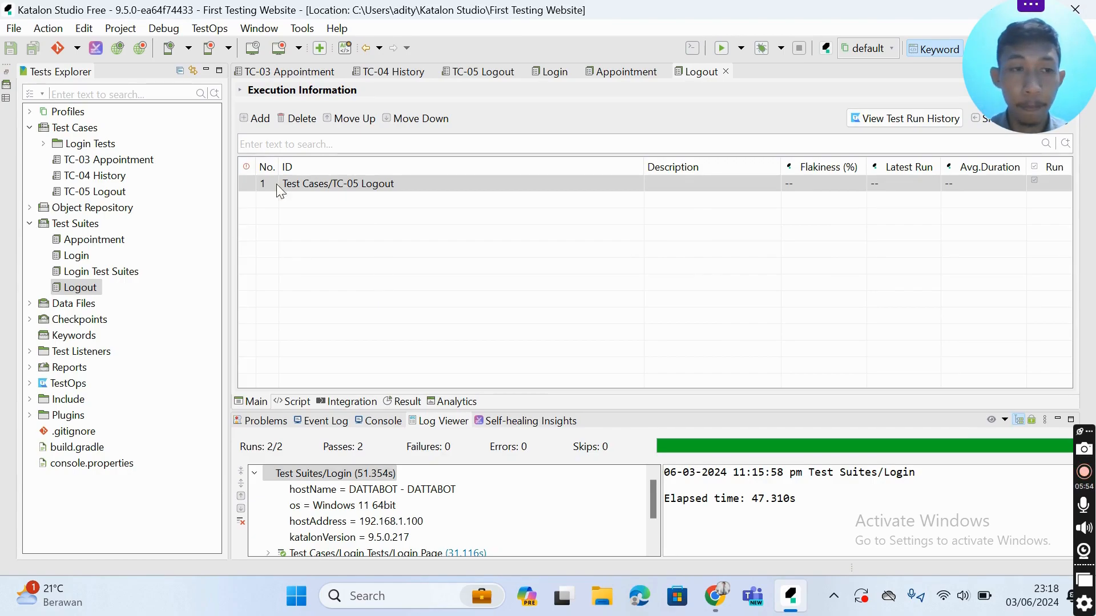
- Create a test suite collection named Smoke Collection under Test Suites
{"action": "right_click", "coordinate": [86, 231]}
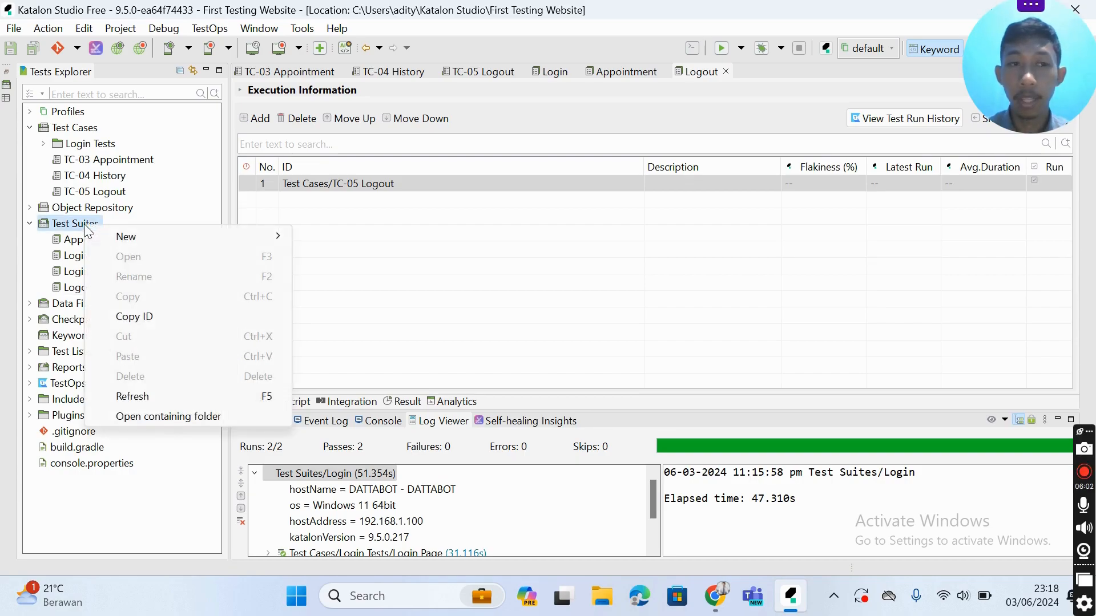
{"action": "key", "text": "Right"}
{"action": "key", "text": "Down"}
{"action": "key", "text": "Down"}
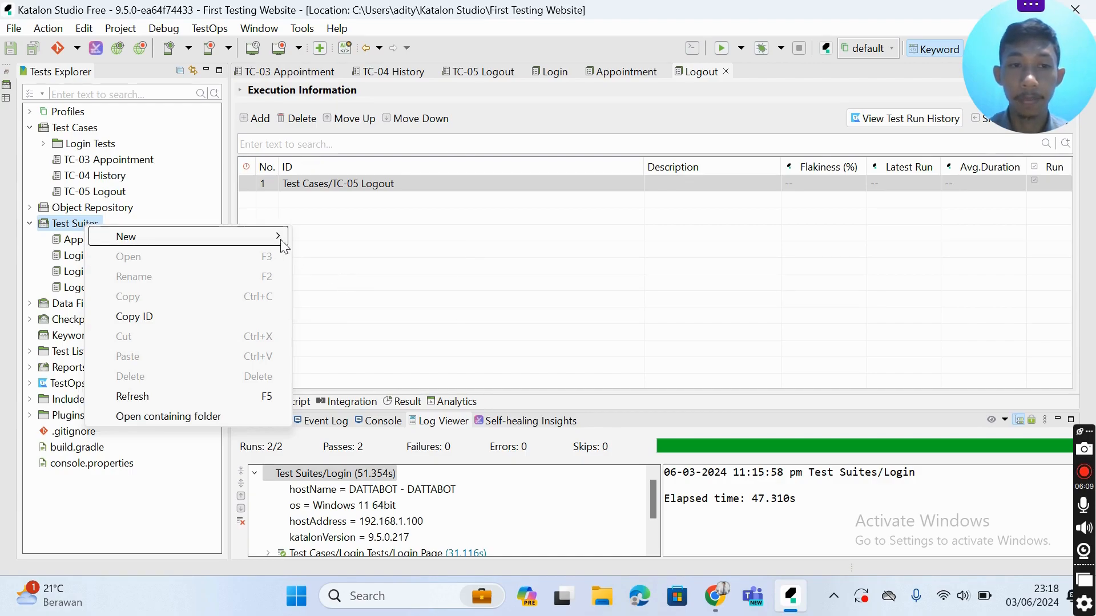
{"action": "mouse_move", "coordinate": [283, 246]}
{"action": "left_click", "coordinate": [355, 276]}
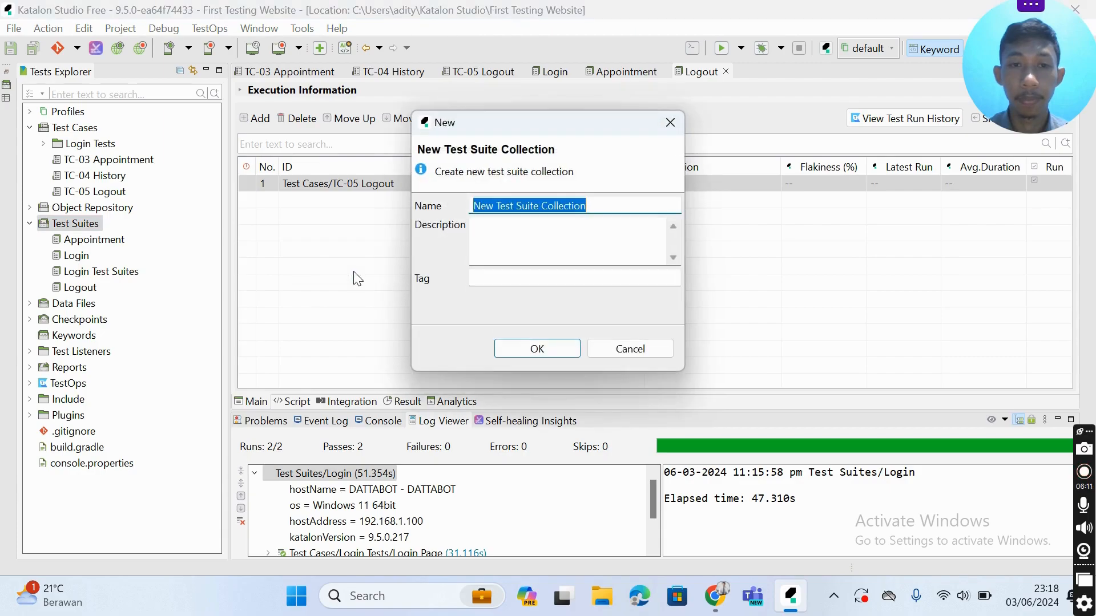
{"action": "type", "text": "Smo"}
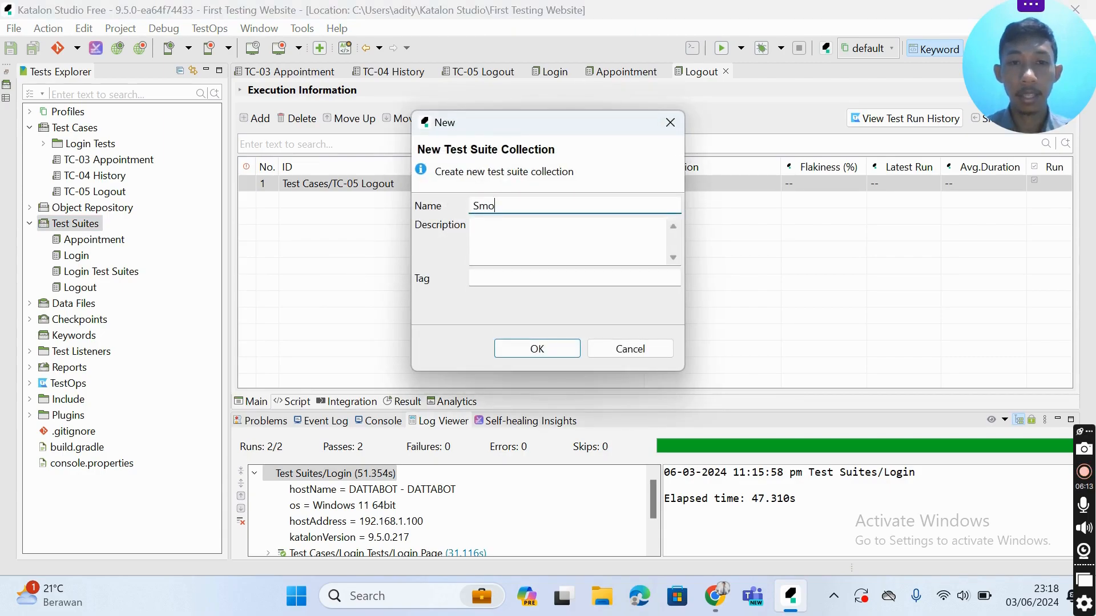
{"action": "type", "text": "ke Collection"}
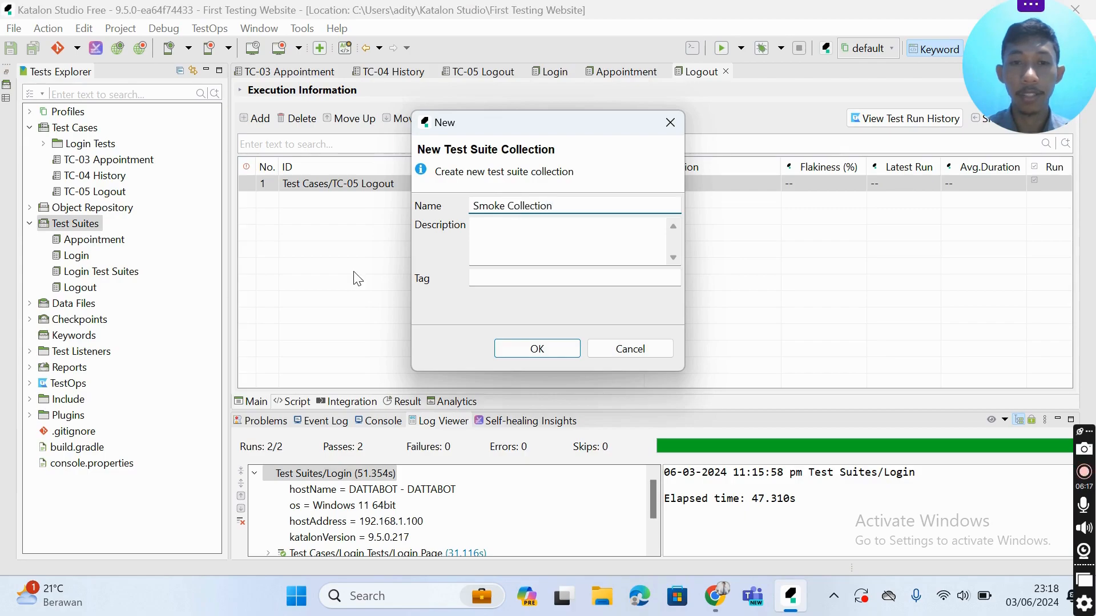
{"action": "key", "text": "Return"}
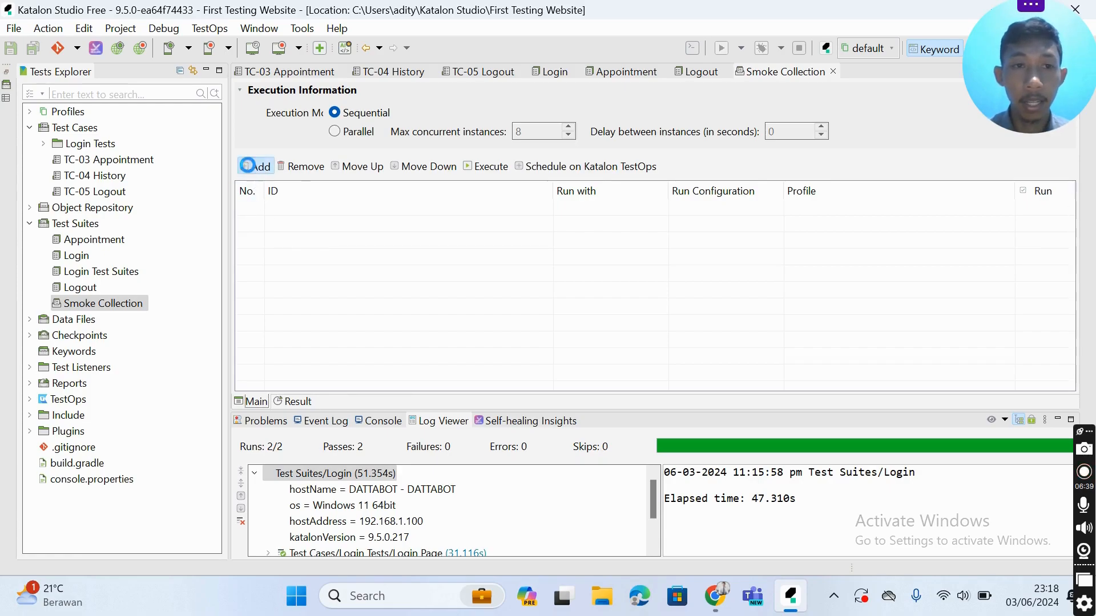
- Add the Login, Appointment and Logout test suites to the Smoke Collection and save it
{"action": "left_click", "coordinate": [252, 168]}
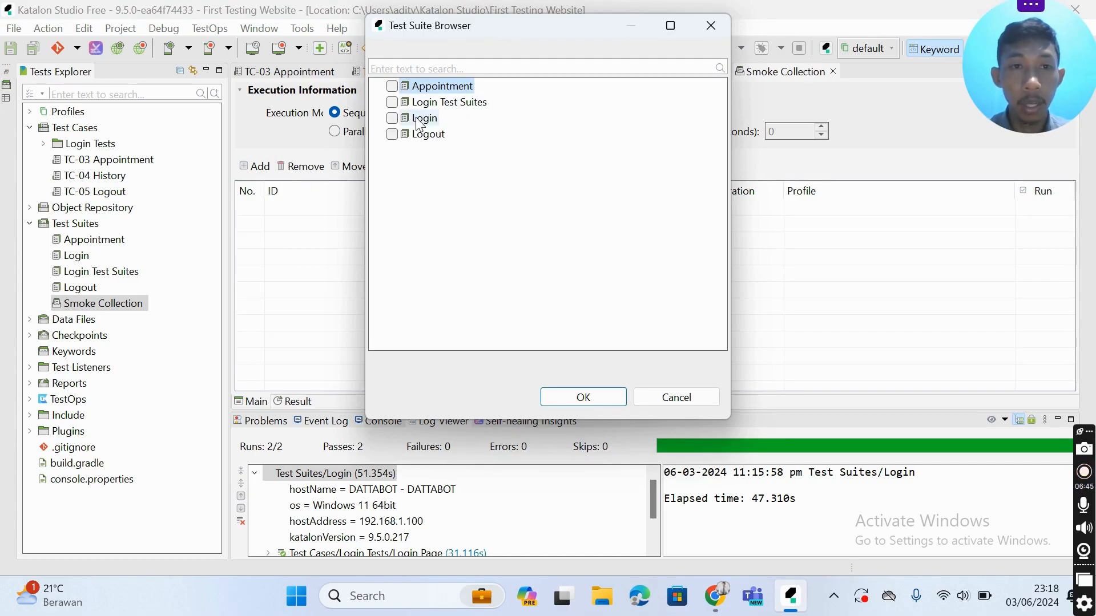
{"action": "left_click", "coordinate": [711, 27]}
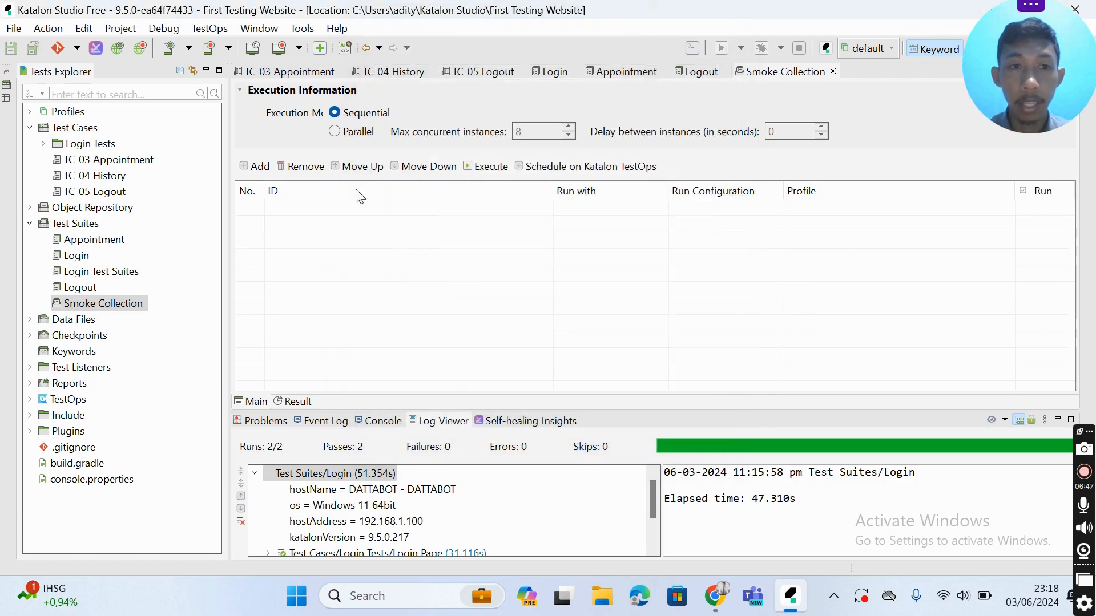
{"action": "left_click", "coordinate": [256, 168]}
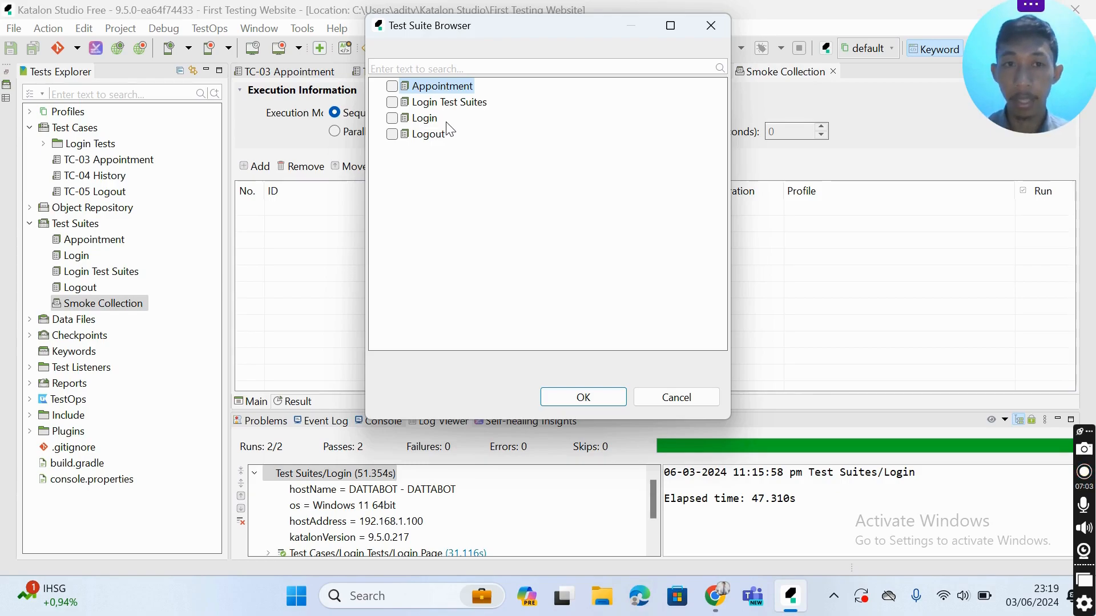
{"action": "left_click", "coordinate": [392, 119]}
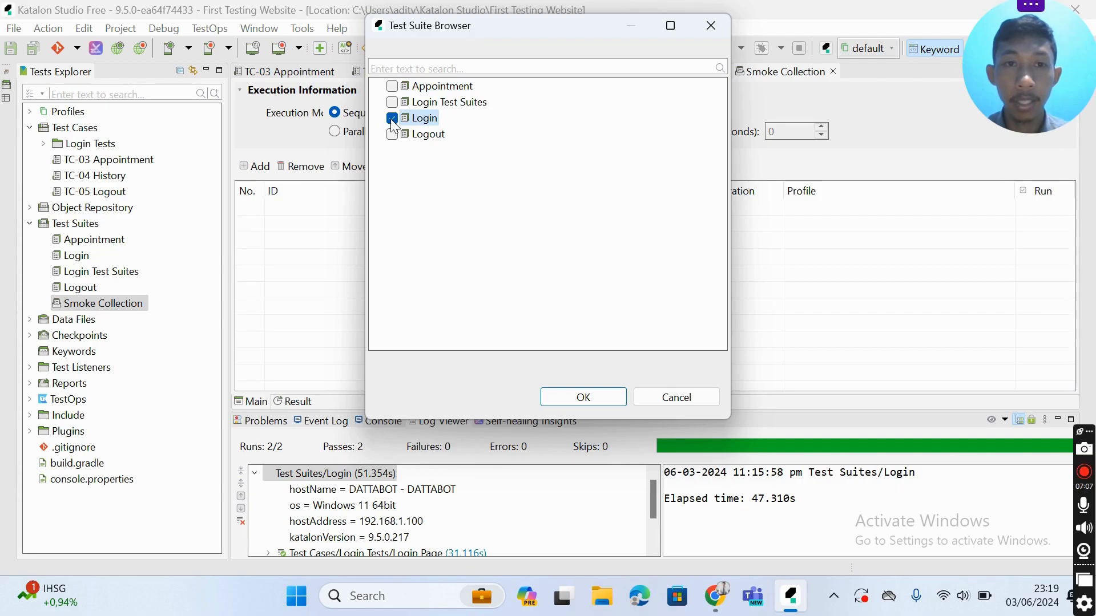
{"action": "left_click", "coordinate": [392, 86]}
{"action": "left_click", "coordinate": [393, 135]}
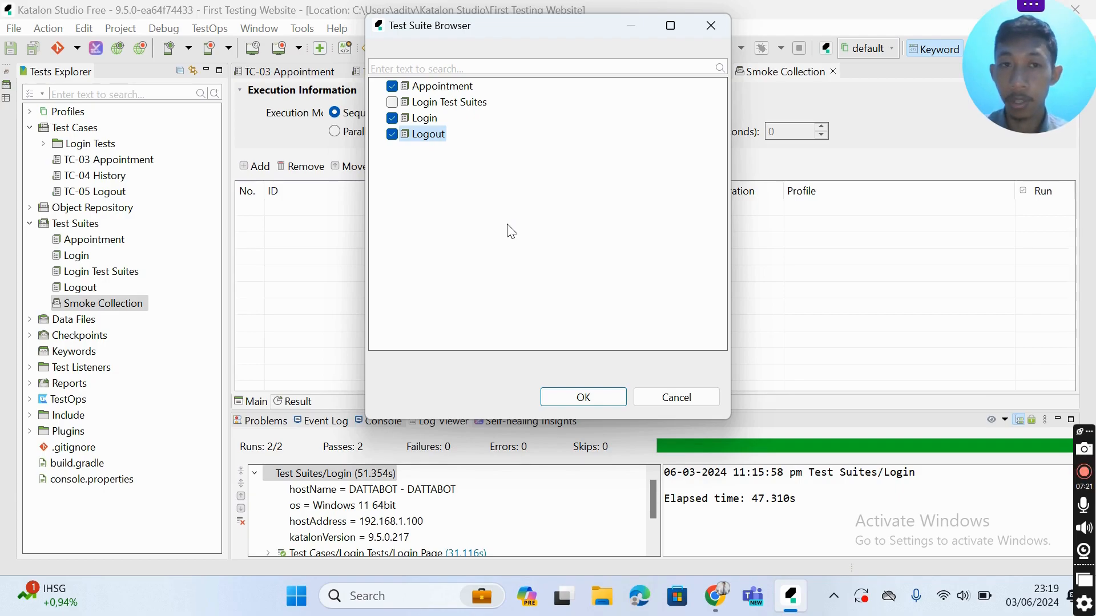
{"action": "left_click", "coordinate": [585, 395]}
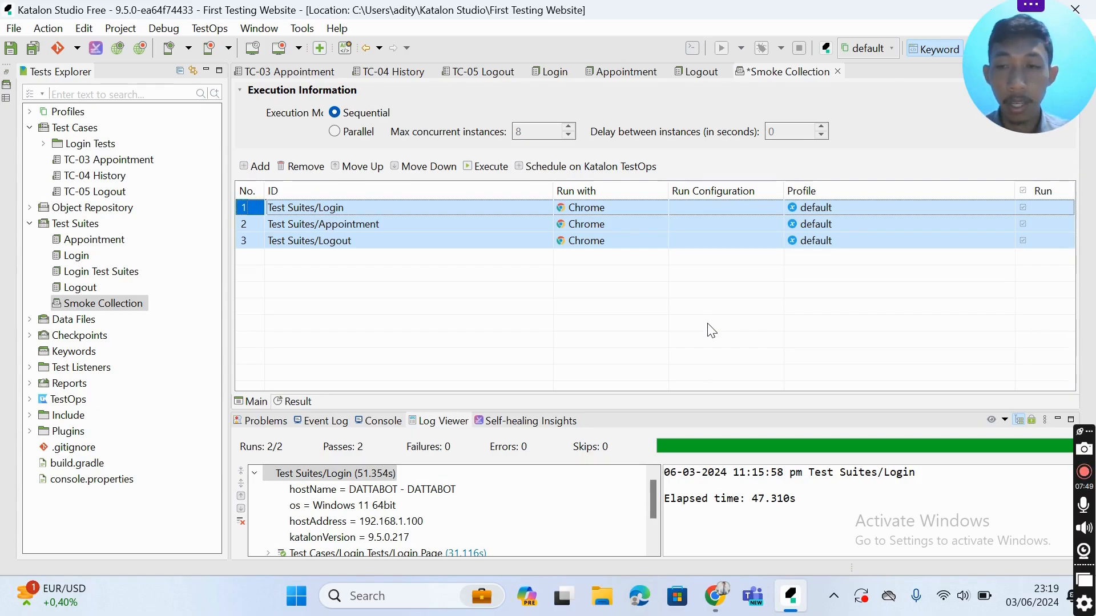
{"action": "key", "text": "ctrl+s"}
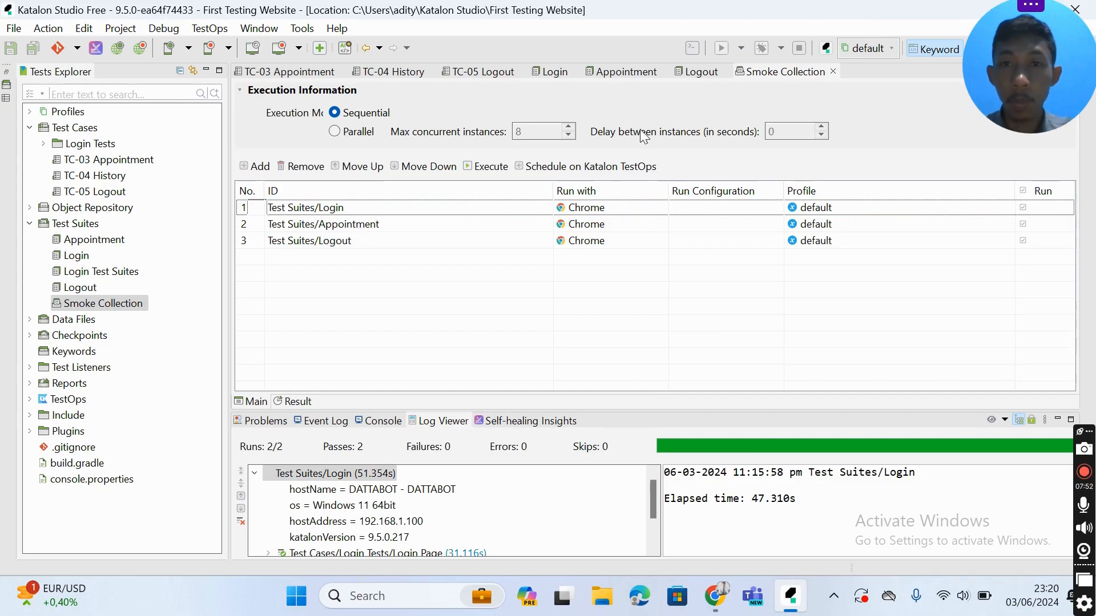
- Execute the Smoke Collection sequentially and check the Login suite's log entries and the test browser, enlarging the log area
{"action": "left_click", "coordinate": [471, 171]}
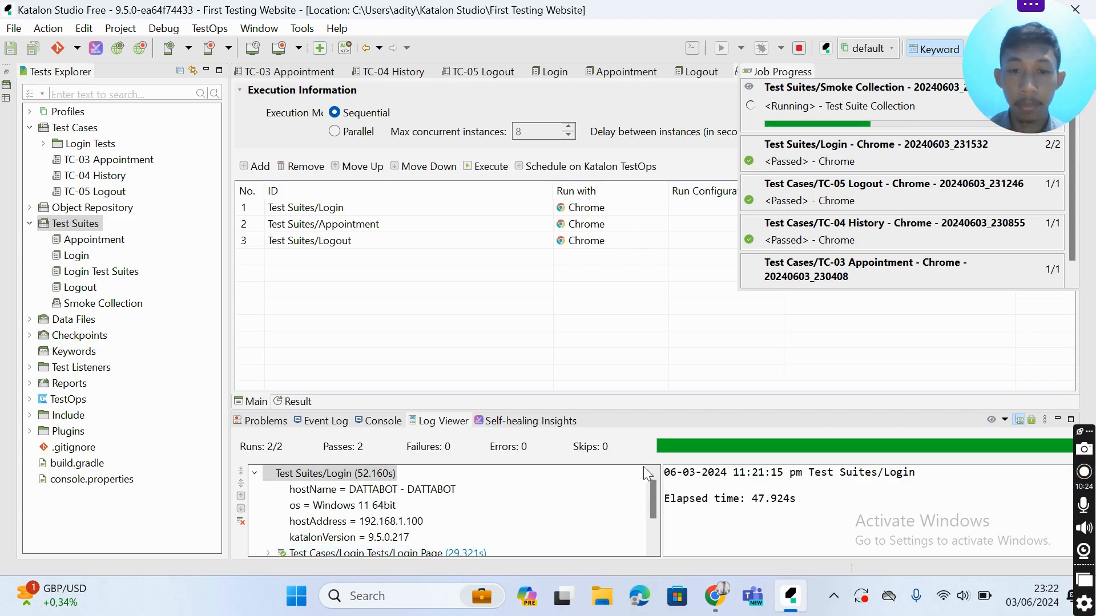
{"action": "left_click_drag", "start_coordinate": [651, 488], "coordinate": [652, 516]}
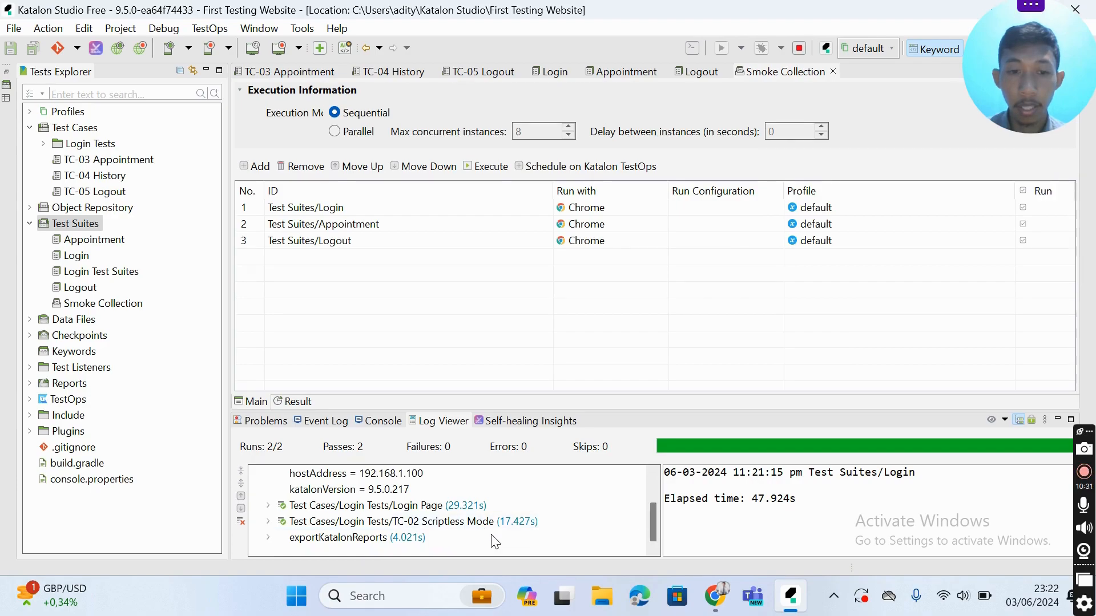
{"action": "double_click", "coordinate": [531, 522]}
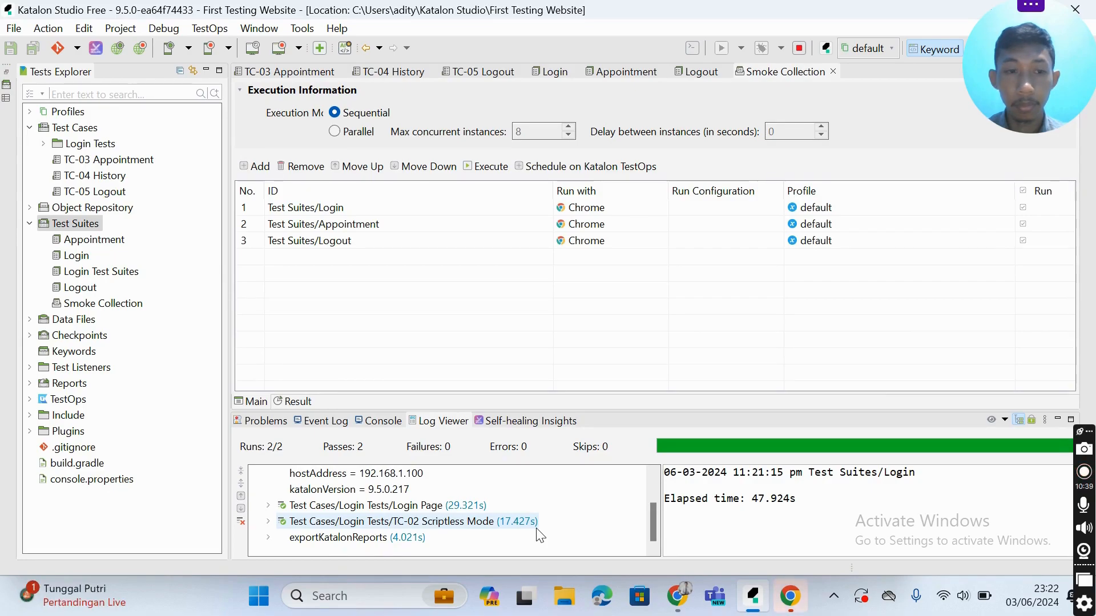
{"action": "mouse_move", "coordinate": [790, 606]}
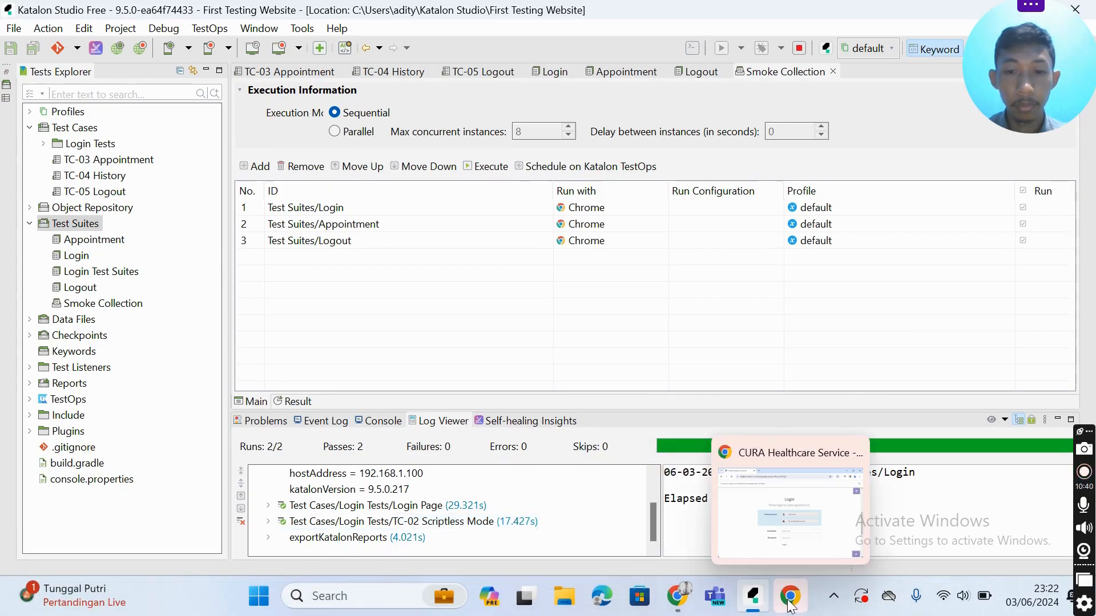
{"action": "left_click", "coordinate": [789, 598]}
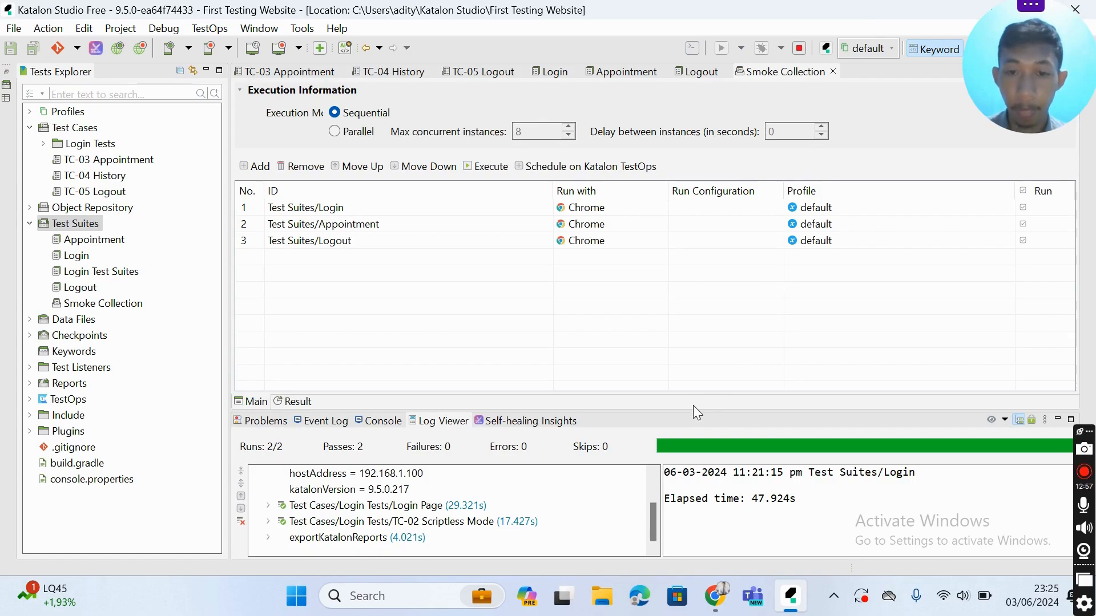
{"action": "left_click_drag", "start_coordinate": [695, 410], "coordinate": [719, 329]}
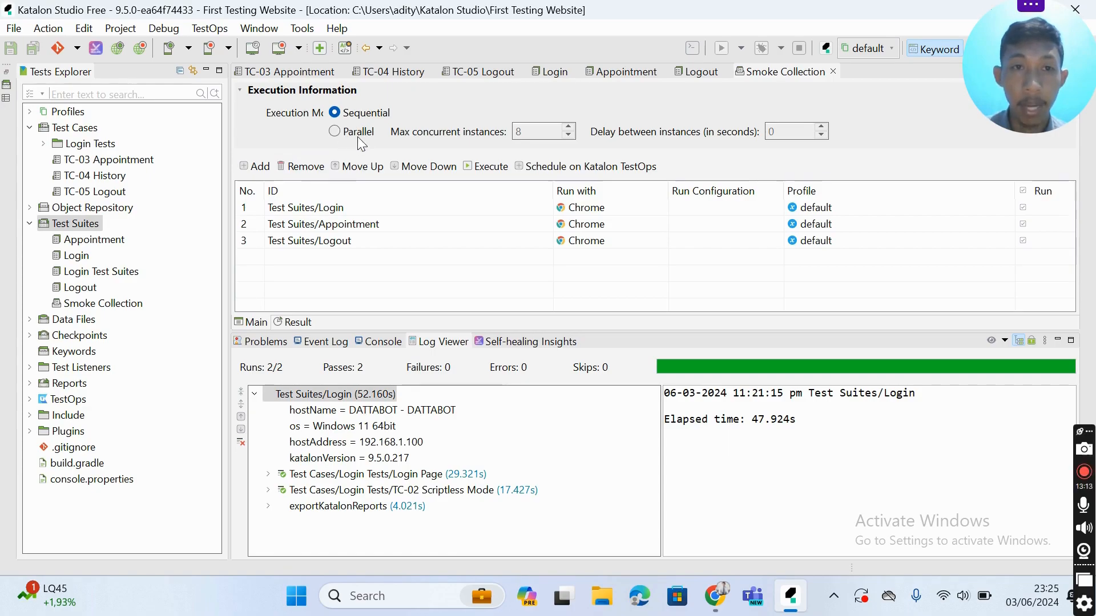
- Switch the Smoke Collection's execution mode to Parallel, save it and execute it
{"action": "left_click", "coordinate": [338, 133]}
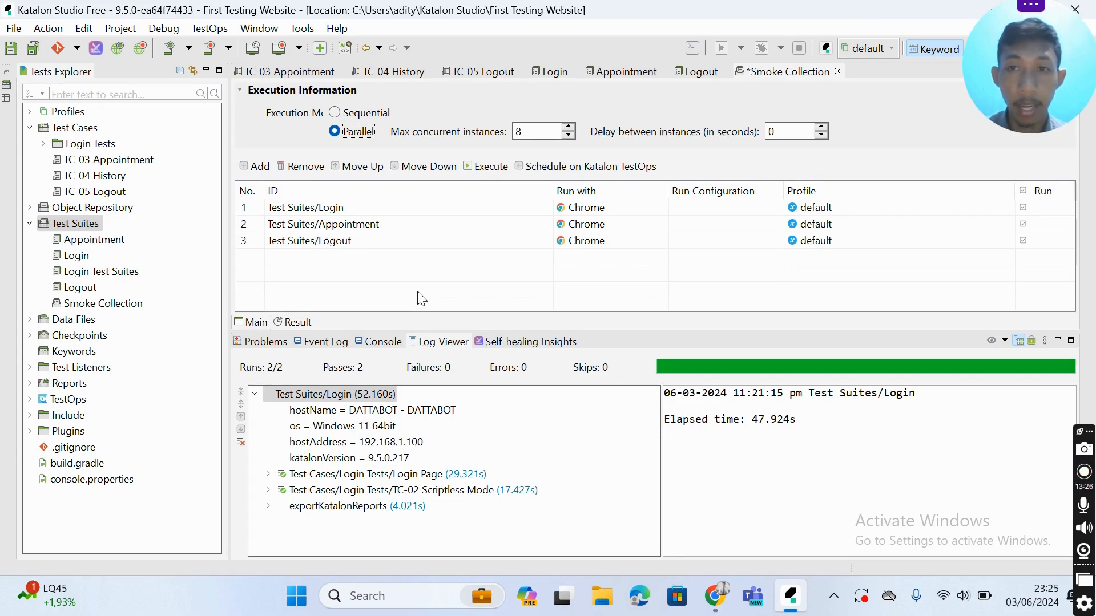
{"action": "key", "text": "ctrl+s"}
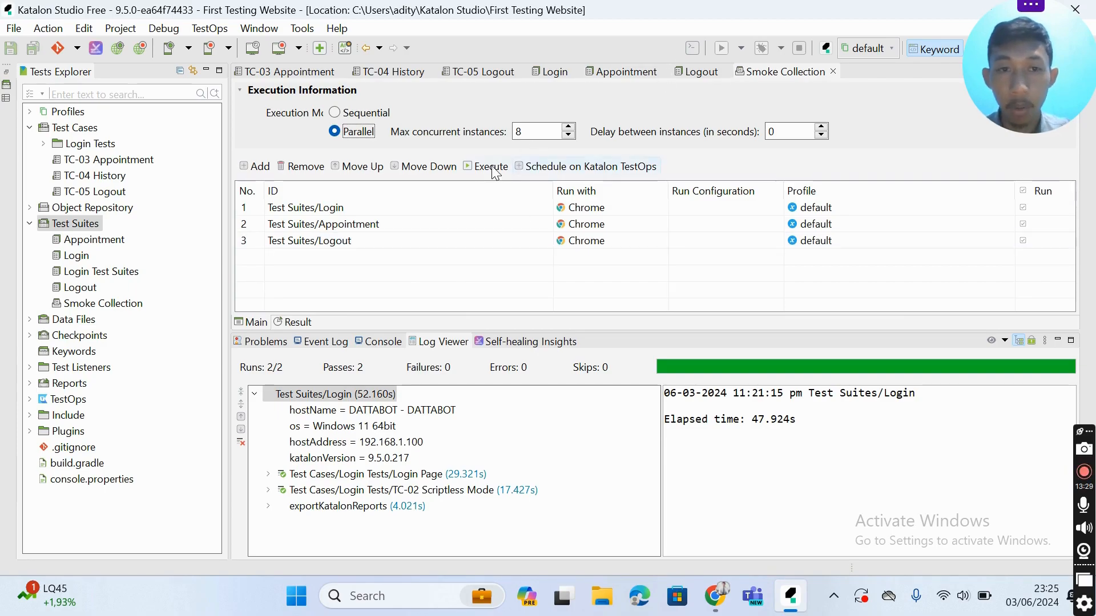
{"action": "left_click", "coordinate": [468, 167]}
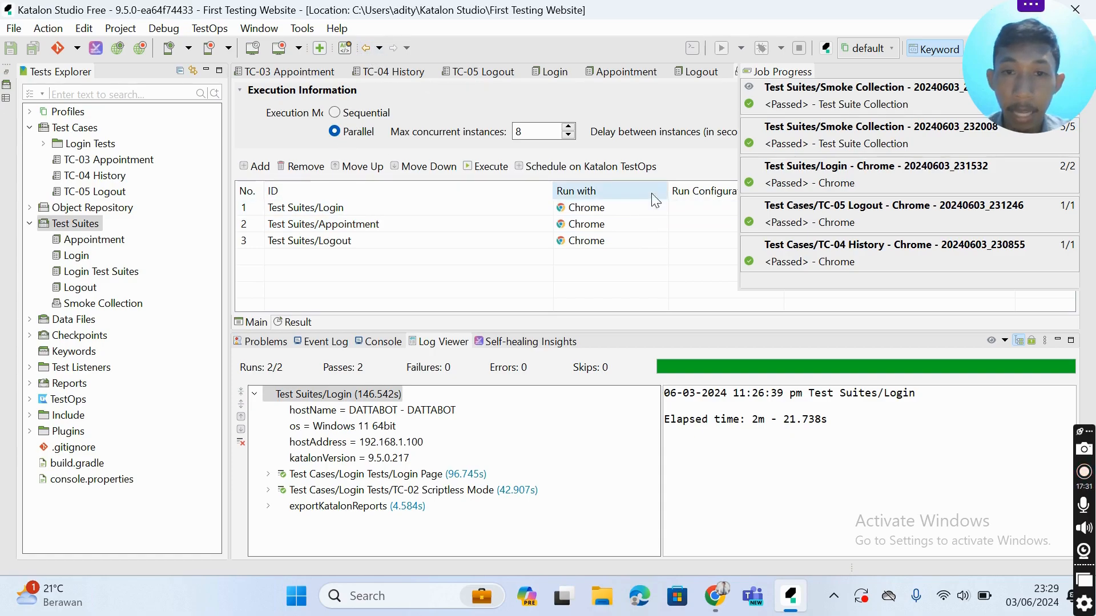
- Set the Appointment suite in the Smoke Collection to run with Edge Chromium
{"action": "left_click", "coordinate": [589, 229]}
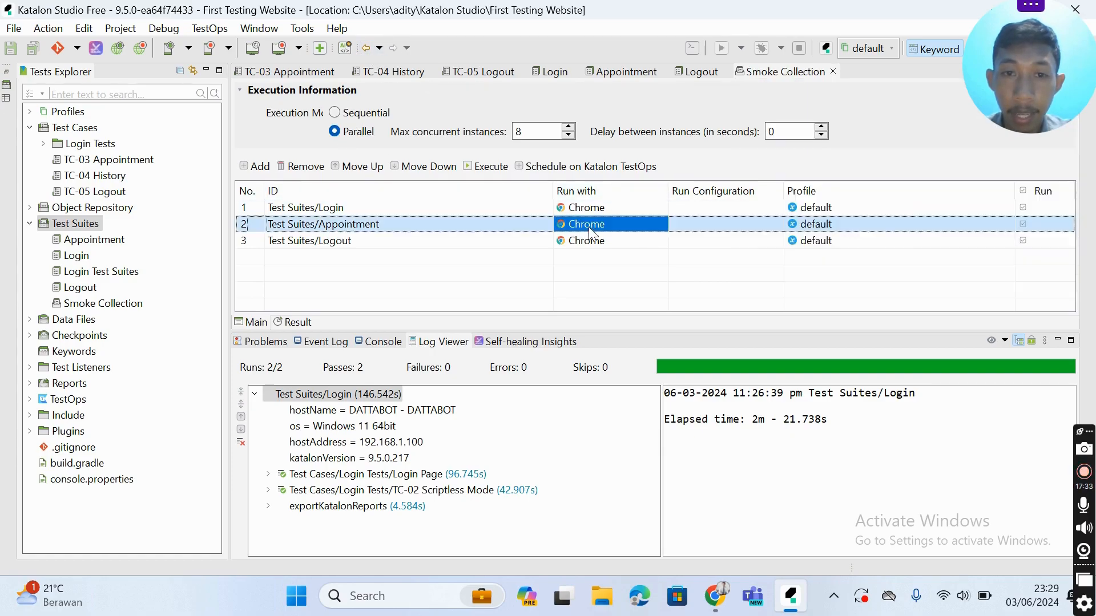
{"action": "left_click", "coordinate": [636, 229]}
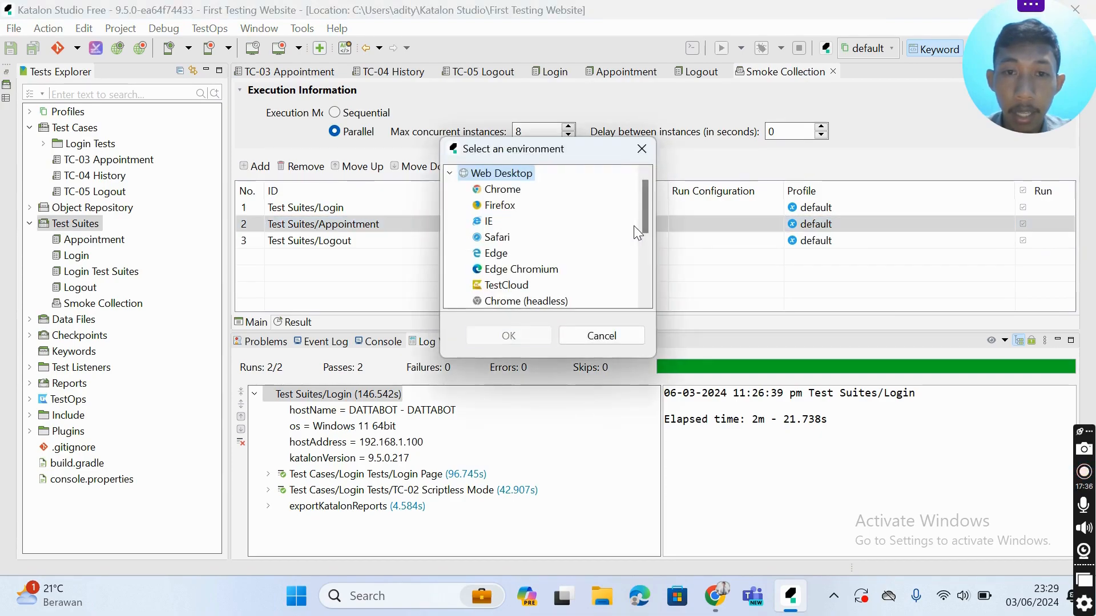
{"action": "double_click", "coordinate": [544, 274]}
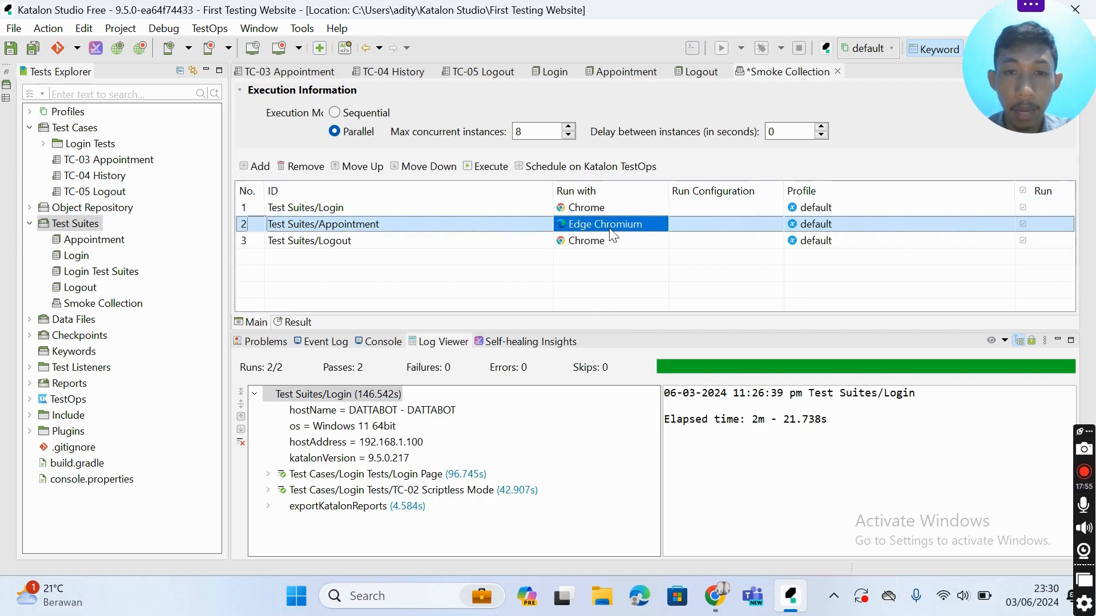
- Look up which browsers offer a WebDriver update, including Edge Chromium, without starting an update
{"action": "left_click", "coordinate": [302, 29]}
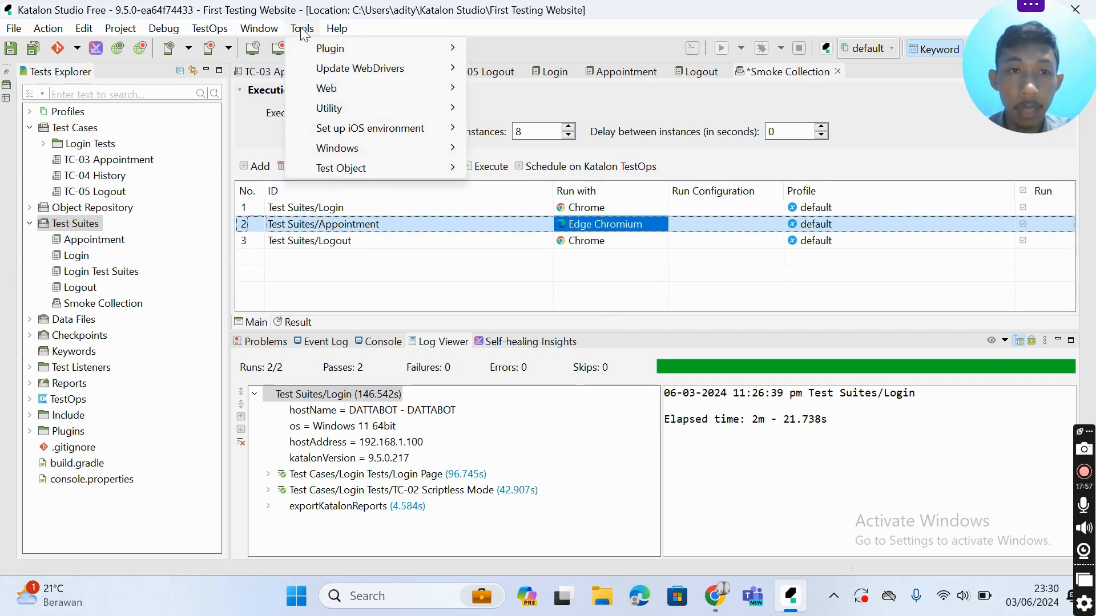
{"action": "mouse_move", "coordinate": [346, 69]}
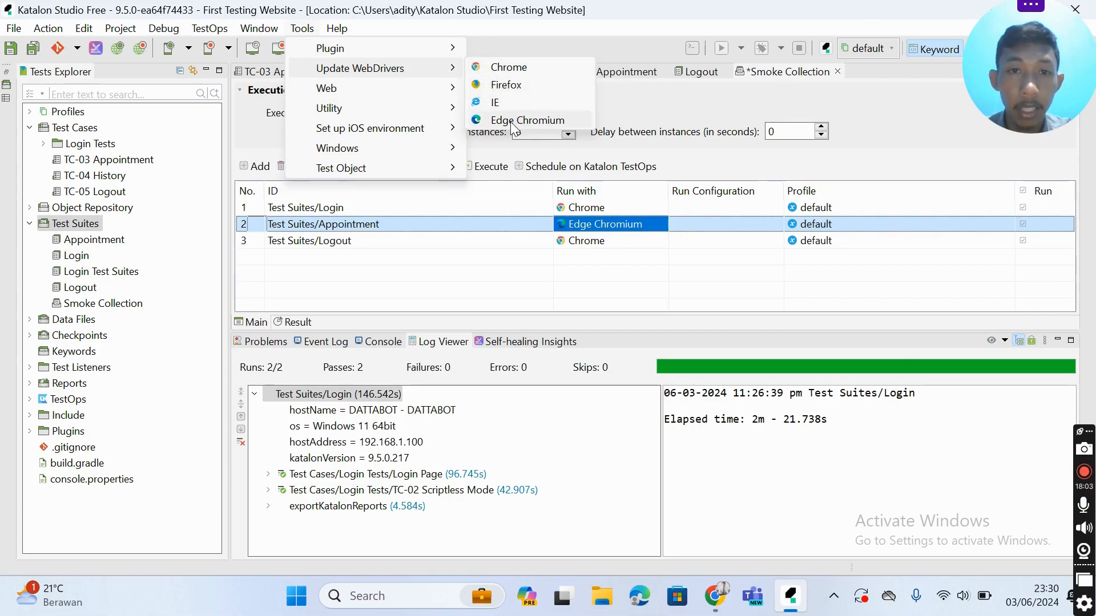
{"action": "left_click", "coordinate": [701, 263]}
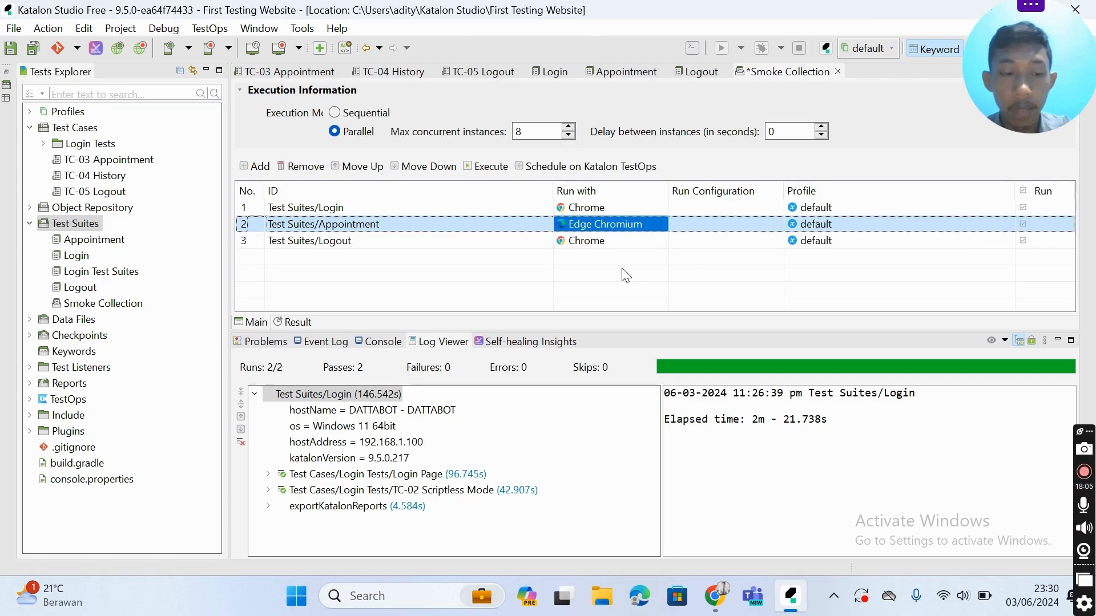
- Save the Smoke Collection and execute its three suites in parallel on Chrome and Edge Chromium
{"action": "key", "text": "ctrl+s"}
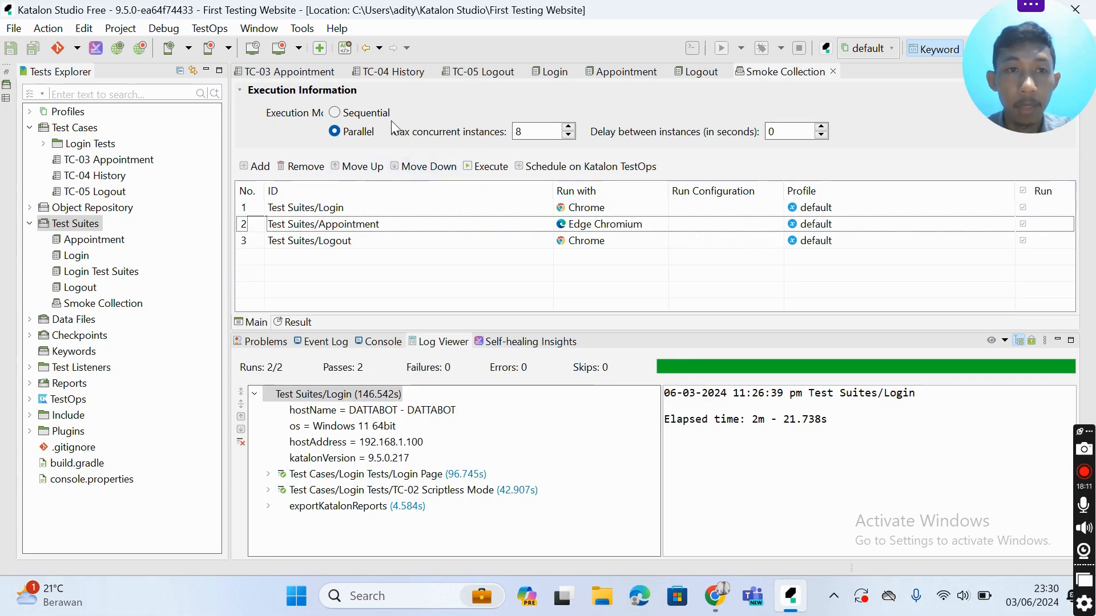
{"action": "left_click", "coordinate": [469, 168]}
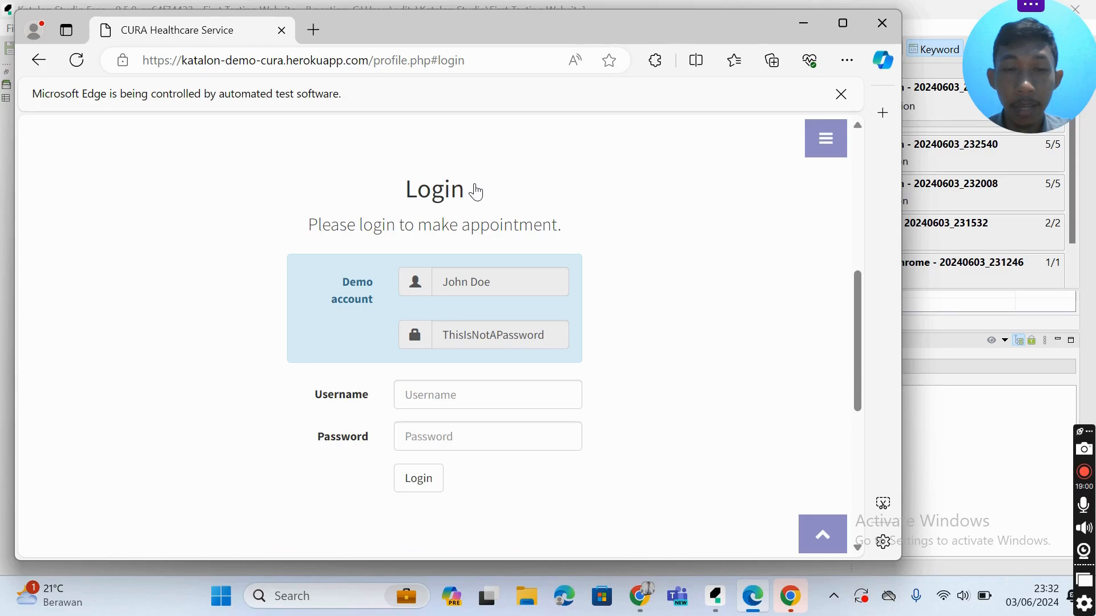
- Spread out the automated Chrome and Edge windows to watch the suites run side by side, and dismiss the job progress list once the run ends
{"action": "mouse_move", "coordinate": [792, 600]}
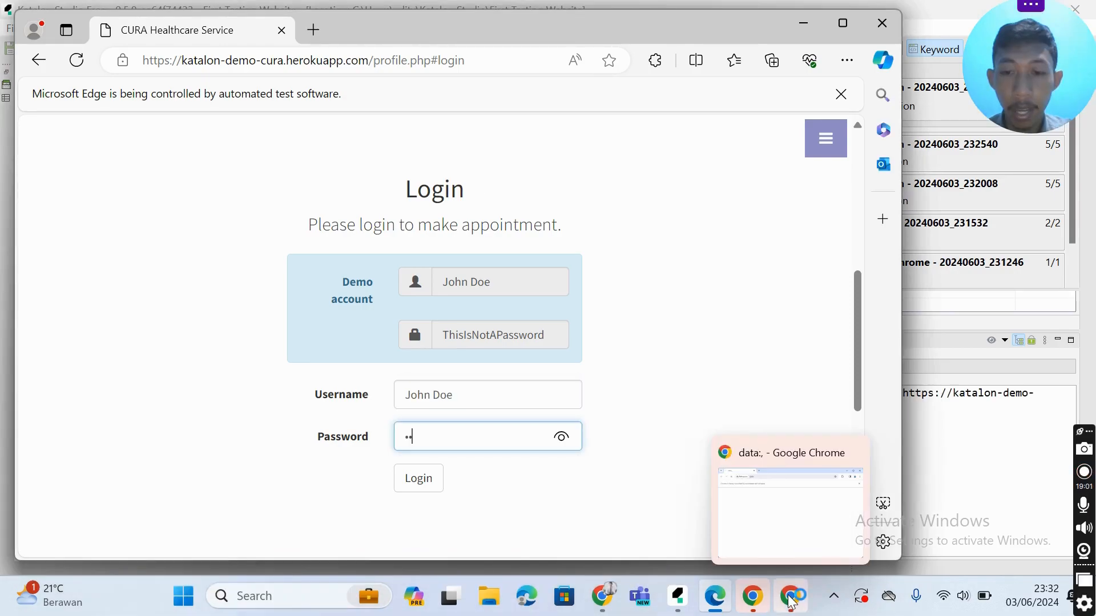
{"action": "left_click", "coordinate": [791, 600]}
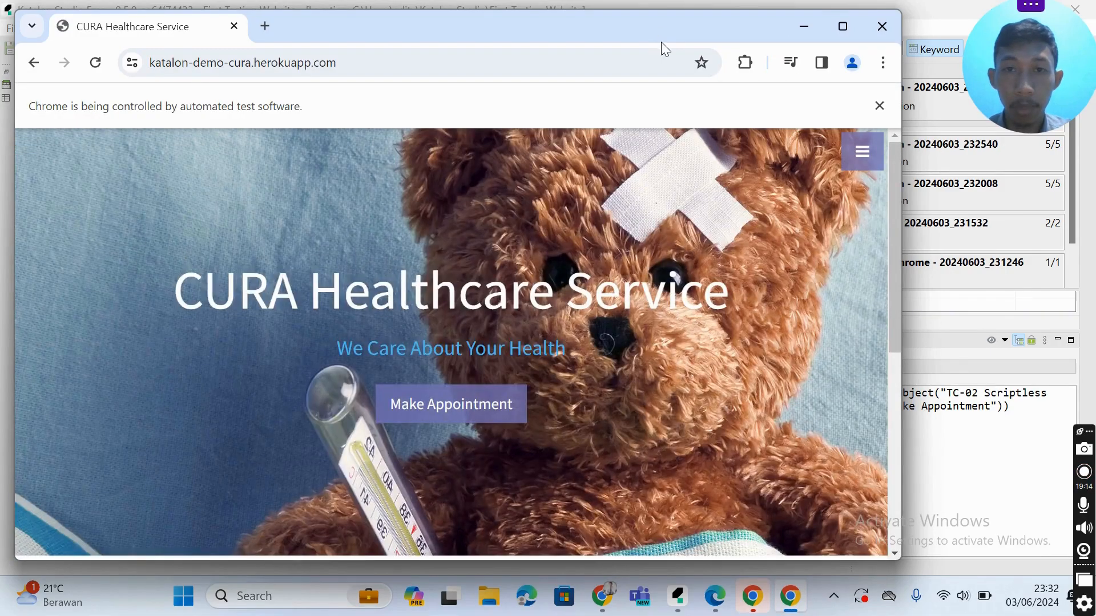
{"action": "left_click_drag", "start_coordinate": [661, 42], "coordinate": [745, 113]}
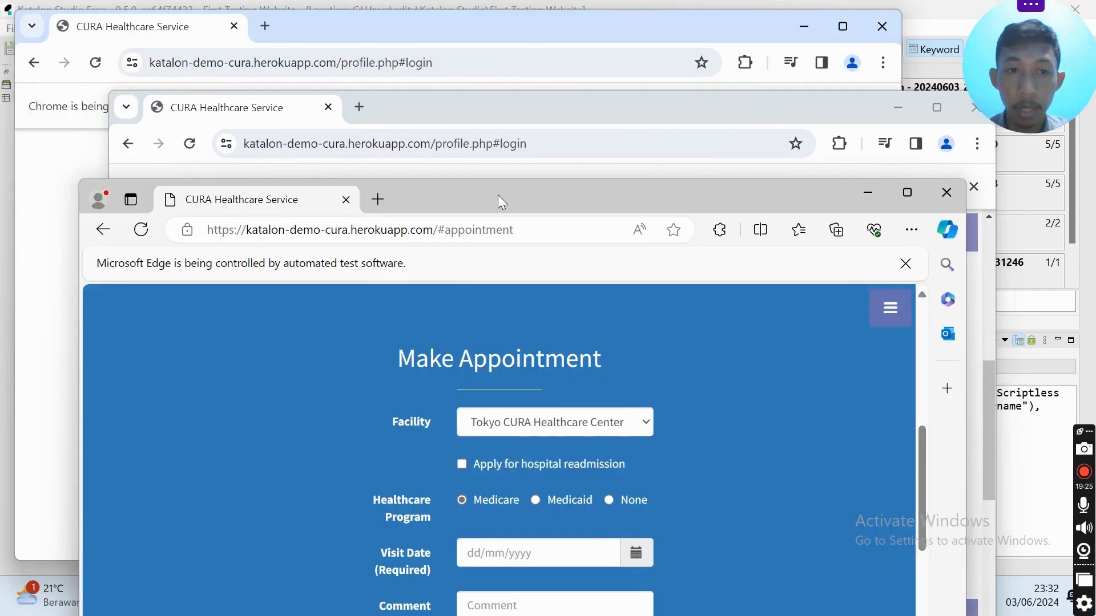
{"action": "left_click_drag", "start_coordinate": [498, 196], "coordinate": [515, 117]}
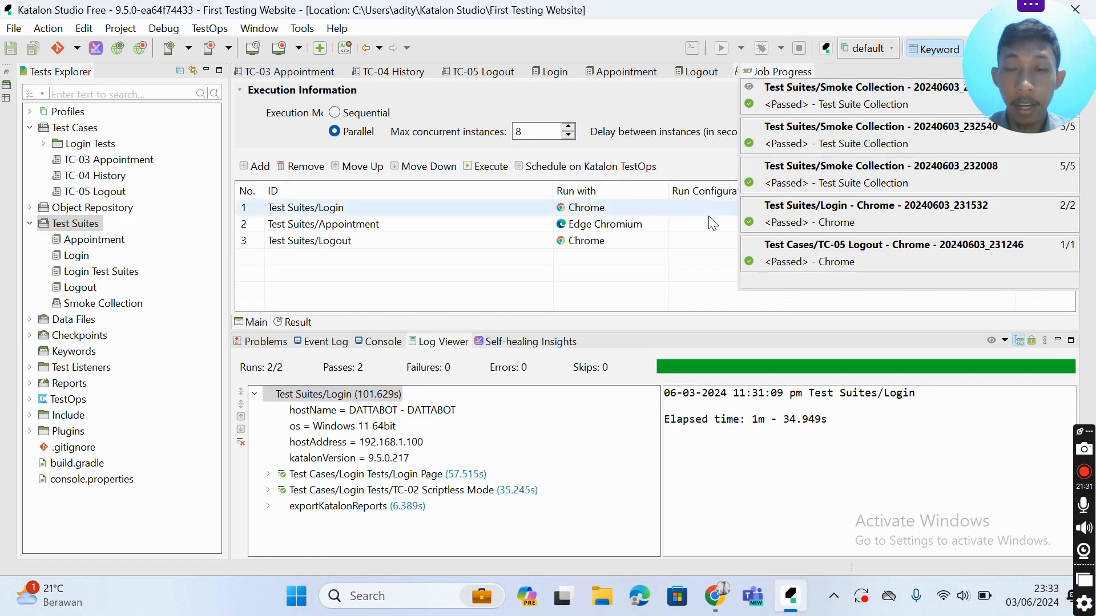
{"action": "left_click", "coordinate": [703, 243]}
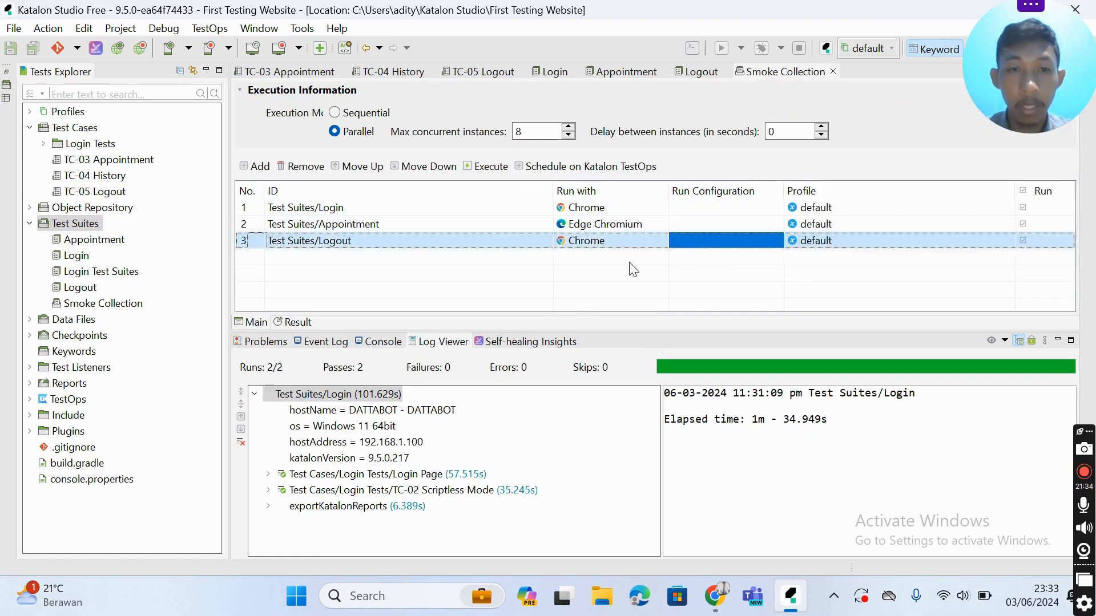